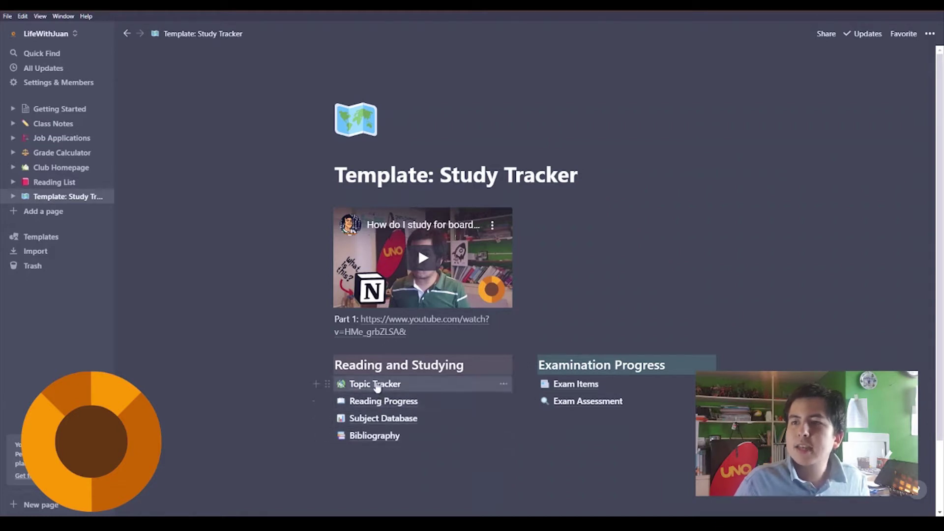
Open the Reading Progress database from the Study Tracker page and examine its columns from Backlog? through the progress formulas
{"action": "left_click", "coordinate": [388, 407]}
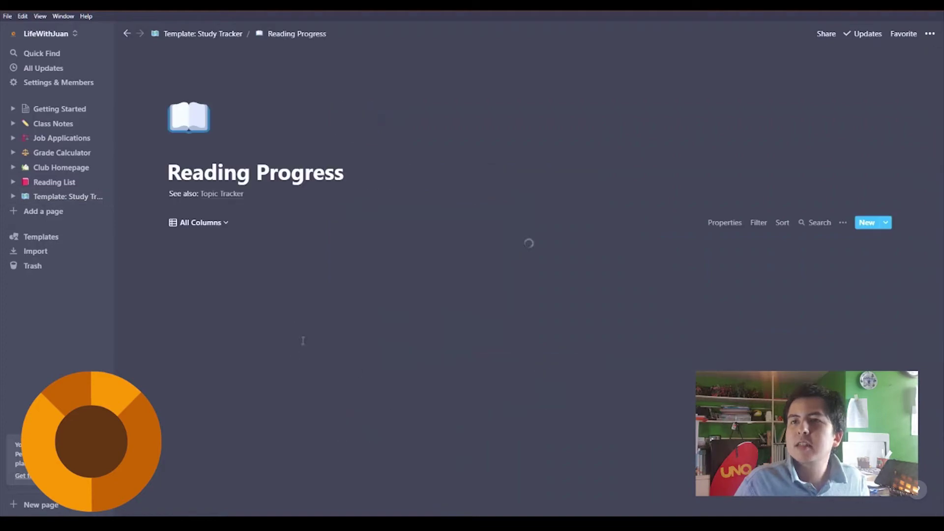
{"action": "scroll", "coordinate": [184, 267], "scroll_direction": "down", "scroll_amount": 3}
{"action": "scroll", "coordinate": [188, 272], "scroll_direction": "up", "scroll_amount": 3}
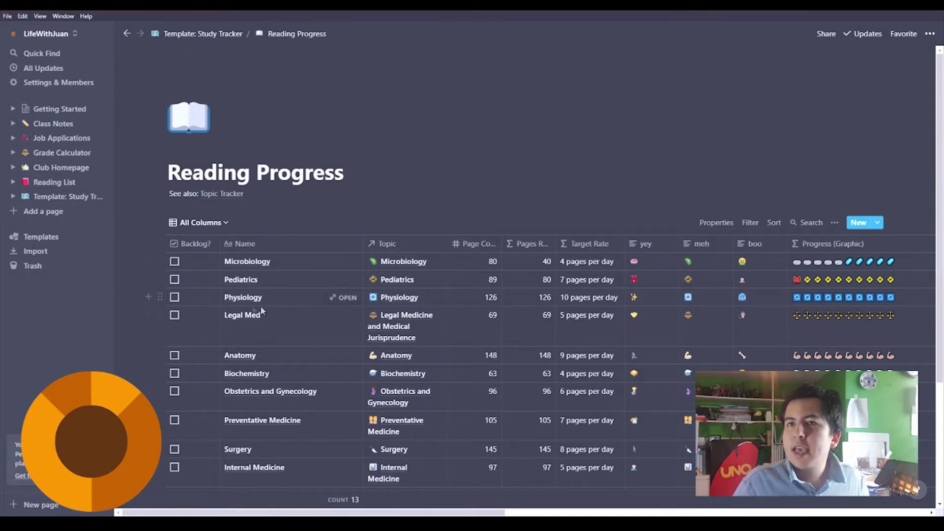
{"action": "mouse_move", "coordinate": [469, 514]}
{"action": "left_mouse_down"}
{"action": "mouse_move", "coordinate": [588, 514]}
{"action": "mouse_move", "coordinate": [470, 514]}
{"action": "left_mouse_up"}
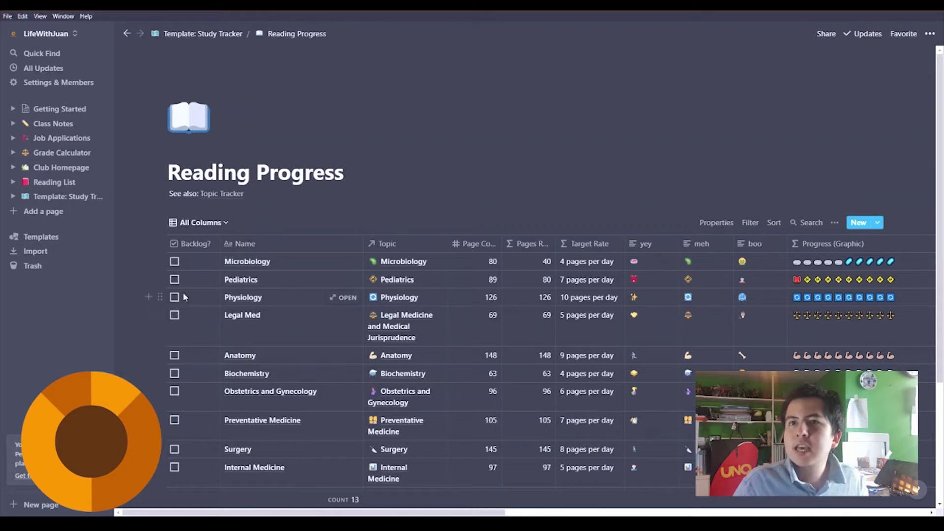
{"action": "left_click_drag", "start_coordinate": [477, 513], "coordinate": [650, 503]}
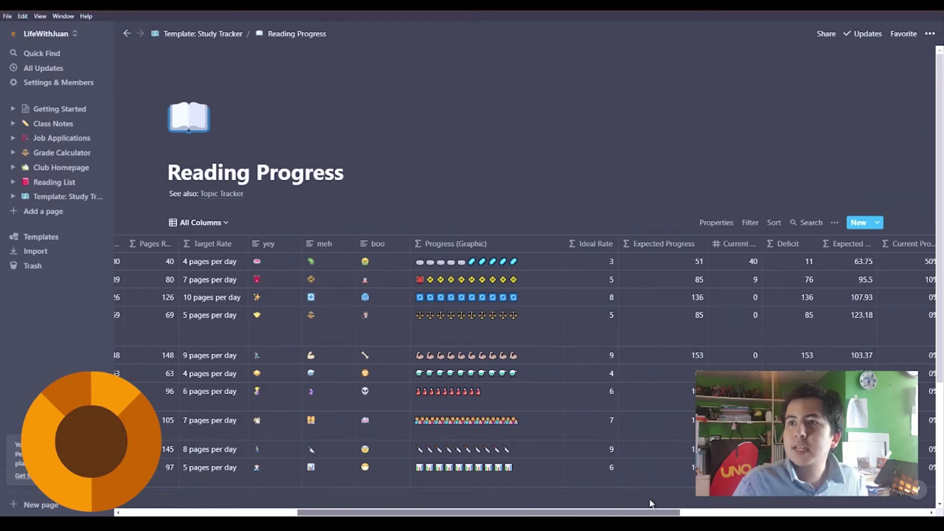
{"action": "left_click_drag", "start_coordinate": [650, 504], "coordinate": [334, 479]}
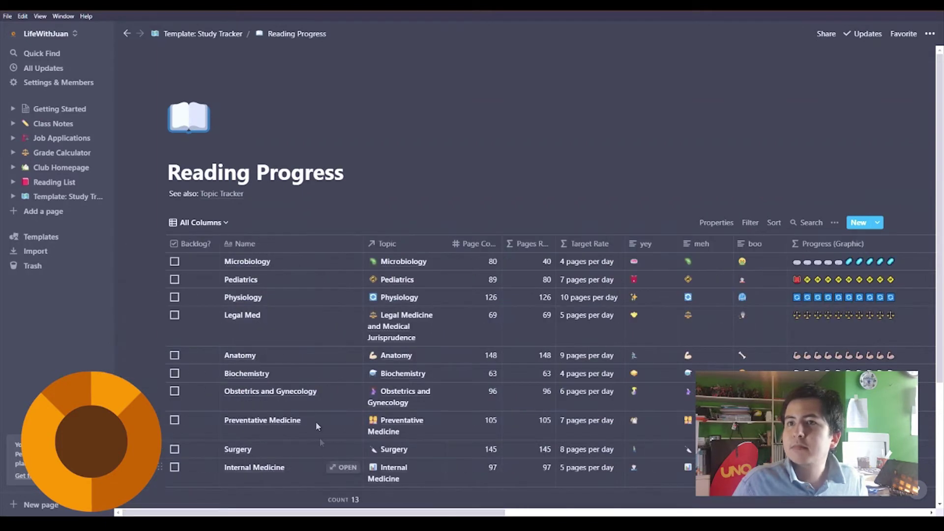
Flag the Pediatrics row as backlog, examine its progress graphic, and clear the flag again
{"action": "left_click", "coordinate": [174, 279]}
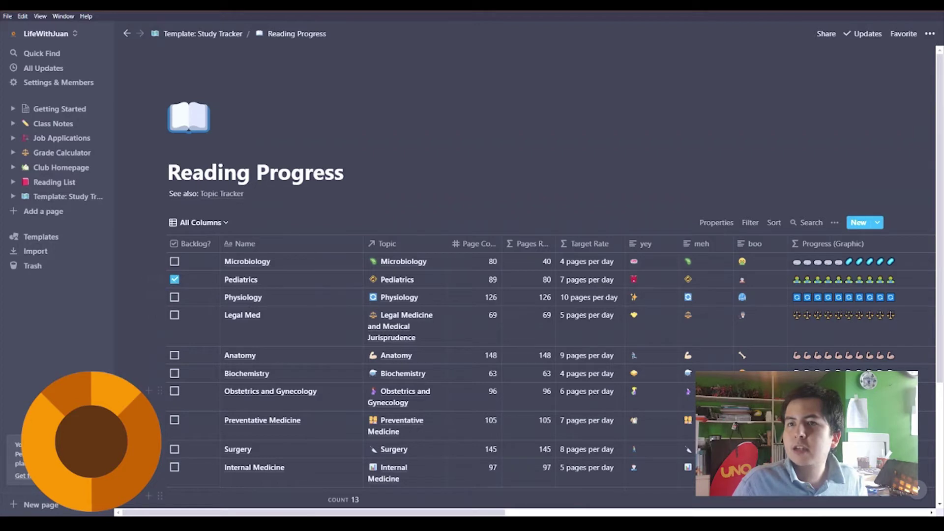
{"action": "left_click_drag", "start_coordinate": [324, 513], "coordinate": [456, 513]}
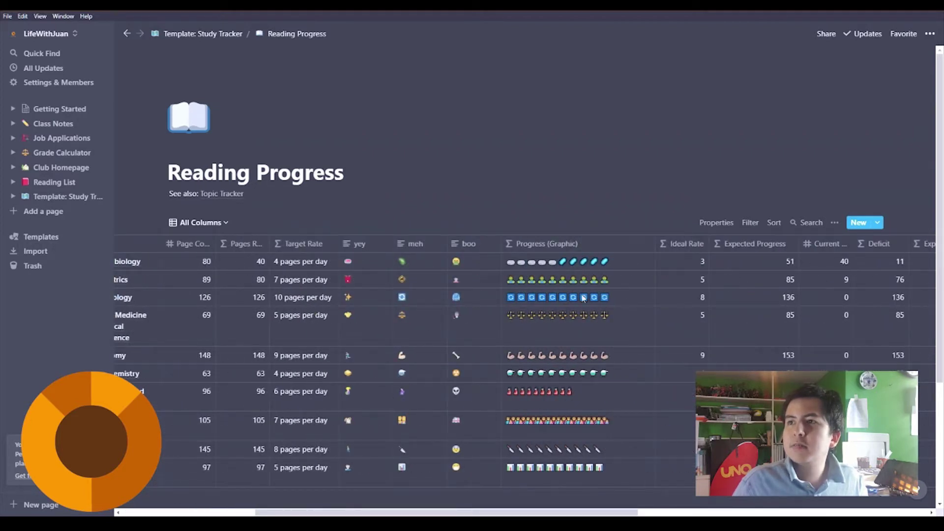
{"action": "left_click_drag", "start_coordinate": [432, 513], "coordinate": [231, 514]}
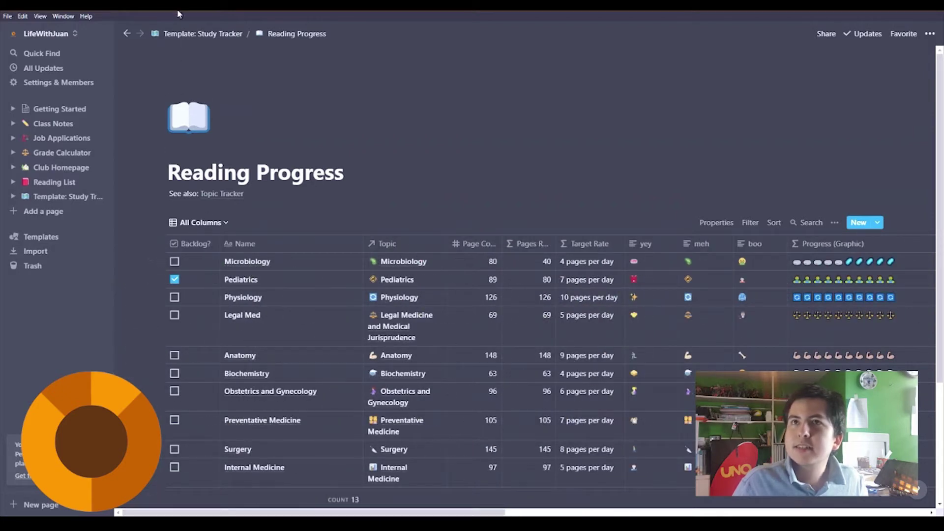
{"action": "left_click", "coordinate": [175, 279]}
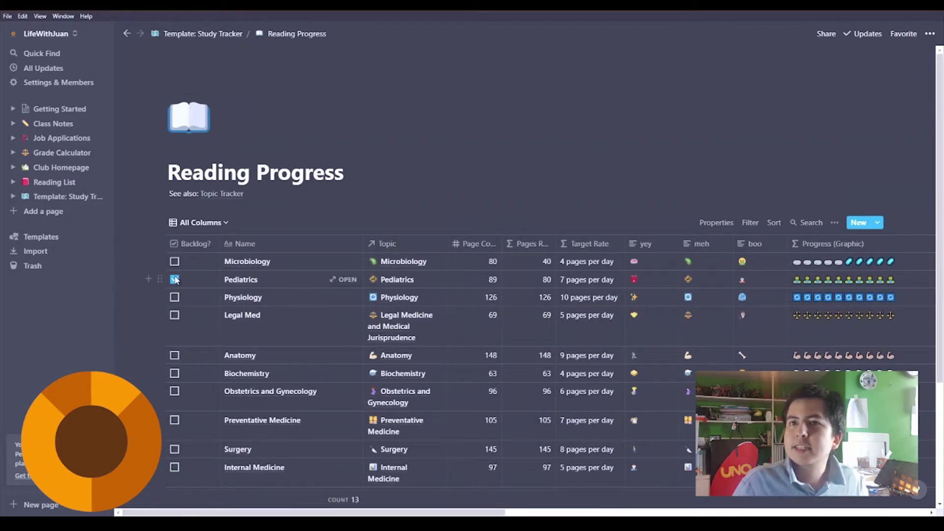
Return to the Study Tracker template page and open its Exam Items database
{"action": "left_click", "coordinate": [186, 33]}
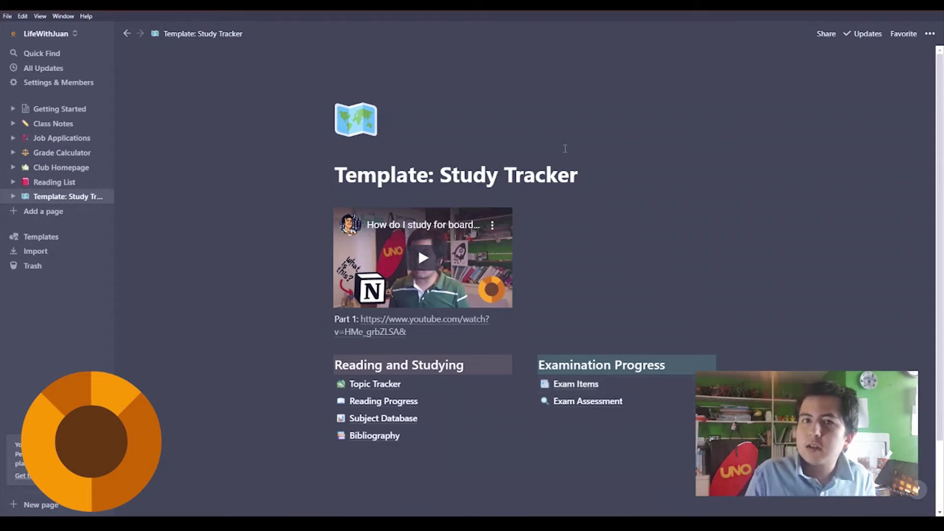
{"action": "left_click", "coordinate": [657, 384]}
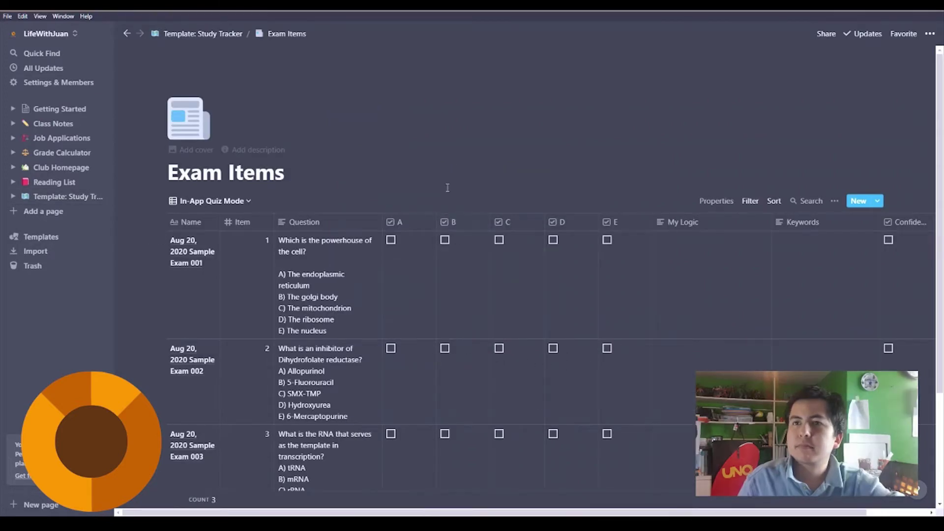
{"action": "scroll", "coordinate": [342, 241], "scroll_direction": "down", "scroll_amount": 3}
{"action": "scroll", "coordinate": [338, 269], "scroll_direction": "up", "scroll_amount": 3}
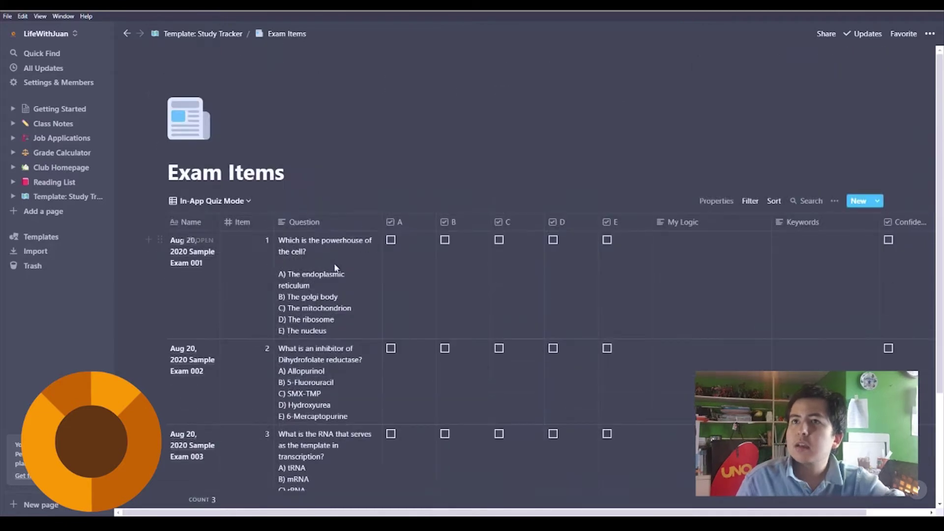
Display Exam Items in the Show All view and examine the full set of columns
{"action": "left_click", "coordinate": [209, 202]}
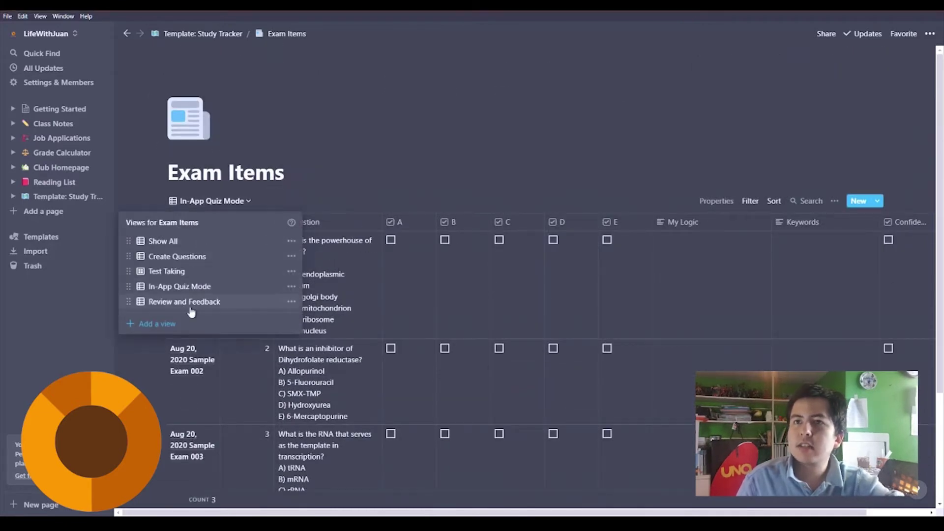
{"action": "left_click", "coordinate": [162, 241]}
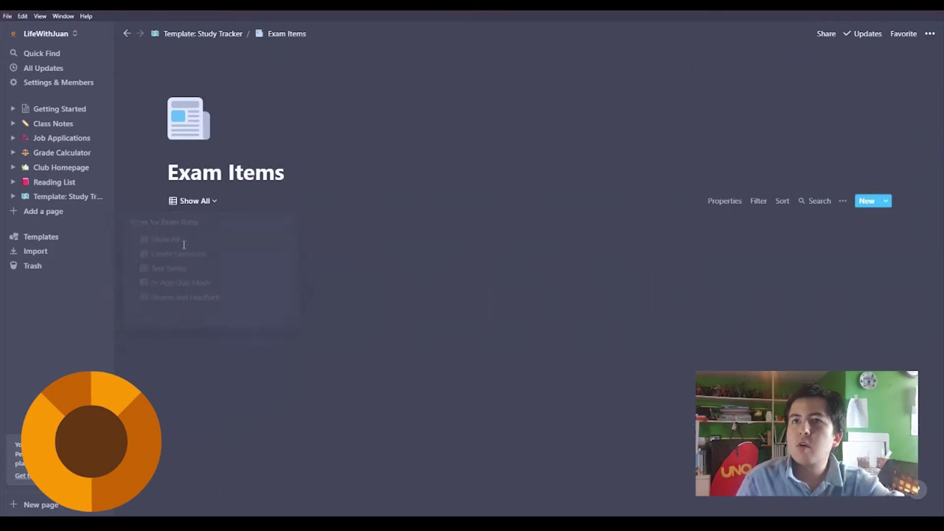
{"action": "scroll", "coordinate": [339, 379], "scroll_direction": "down", "scroll_amount": 1}
{"action": "scroll", "coordinate": [342, 446], "scroll_direction": "up", "scroll_amount": 1}
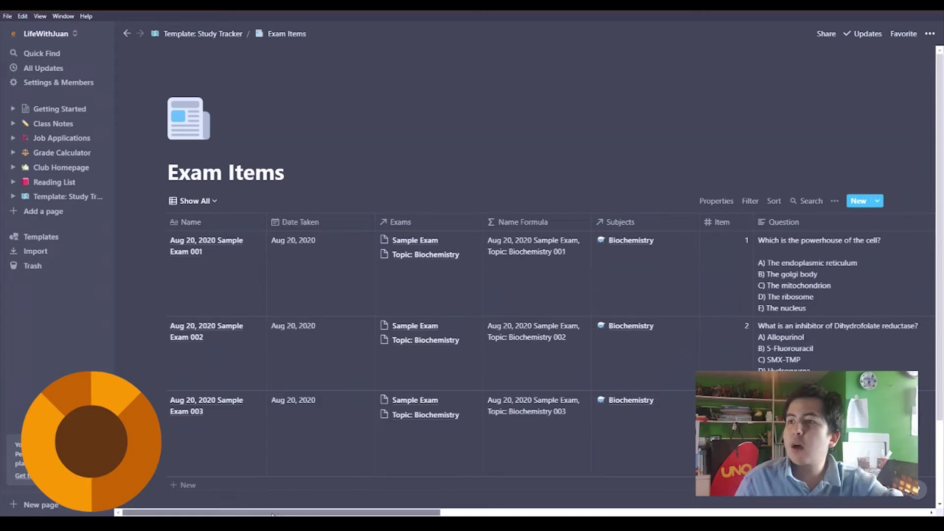
{"action": "scroll", "coordinate": [268, 515], "scroll_direction": "right", "scroll_amount": 2}
{"action": "left_click_drag", "start_coordinate": [304, 509], "coordinate": [205, 513]}
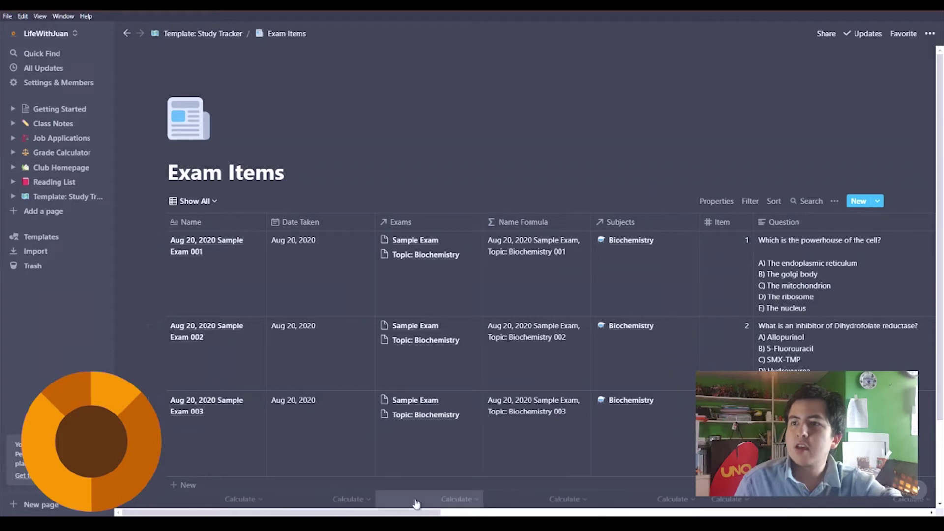
{"action": "mouse_move", "coordinate": [395, 514]}
{"action": "left_mouse_down"}
{"action": "mouse_move", "coordinate": [565, 515]}
{"action": "mouse_move", "coordinate": [394, 515]}
{"action": "left_mouse_up"}
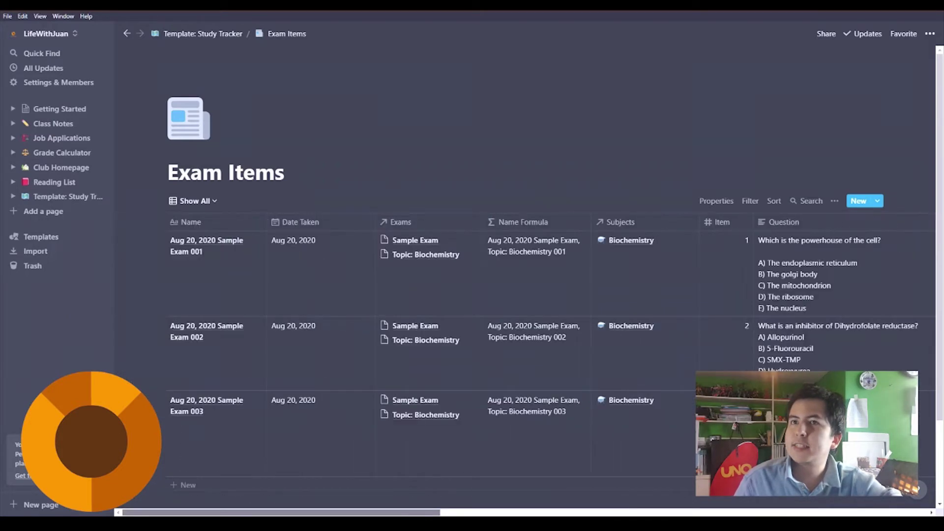
Switch Exam Items to the Create Questions view and bring the official answer columns into sight
{"action": "left_click", "coordinate": [196, 201]}
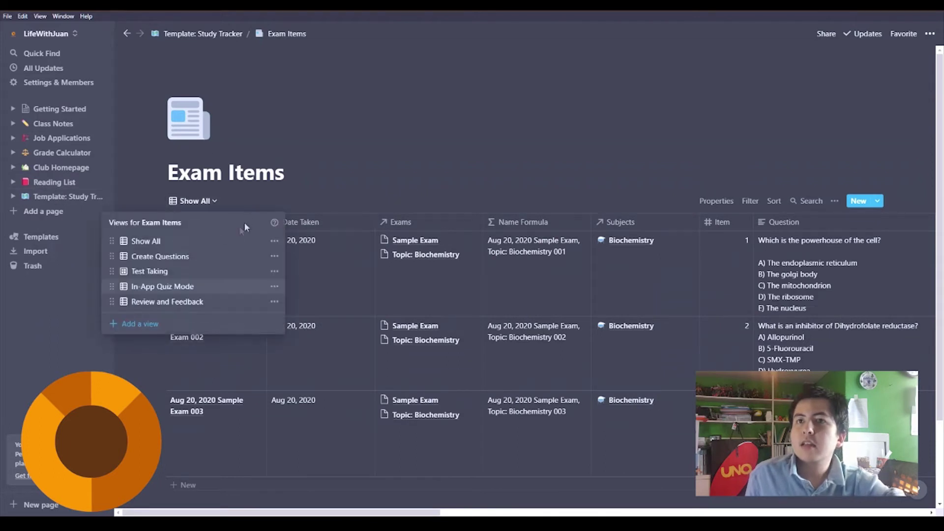
{"action": "left_click", "coordinate": [208, 257]}
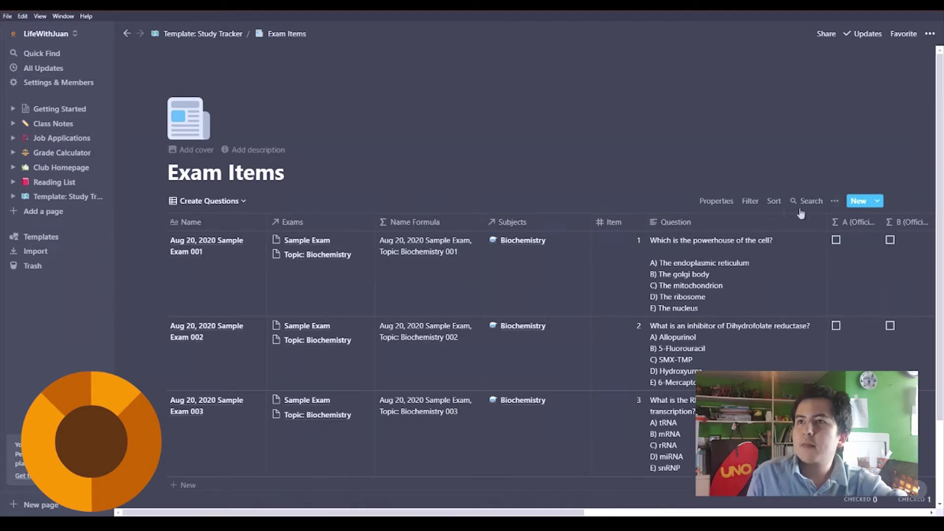
{"action": "scroll", "coordinate": [649, 236], "scroll_direction": "down", "scroll_amount": 2}
{"action": "scroll", "coordinate": [654, 240], "scroll_direction": "up", "scroll_amount": 2}
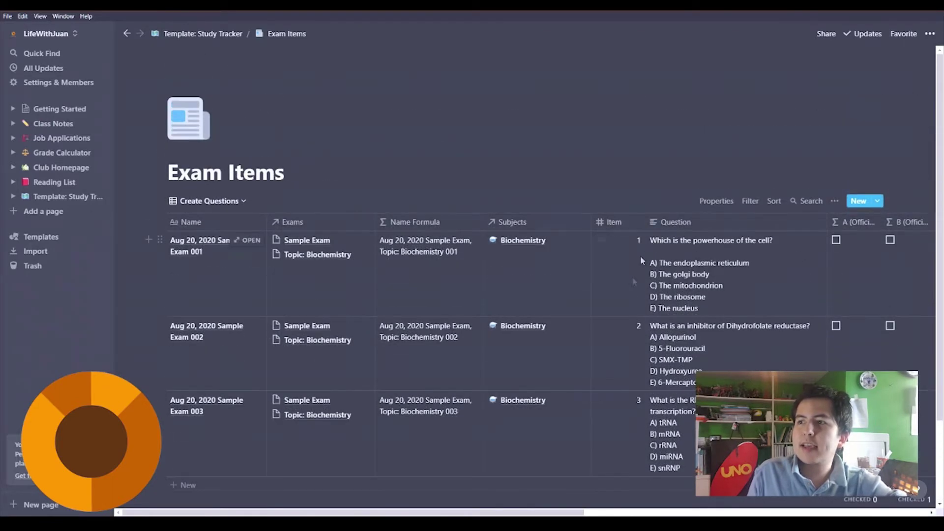
{"action": "left_click_drag", "start_coordinate": [557, 514], "coordinate": [585, 513]}
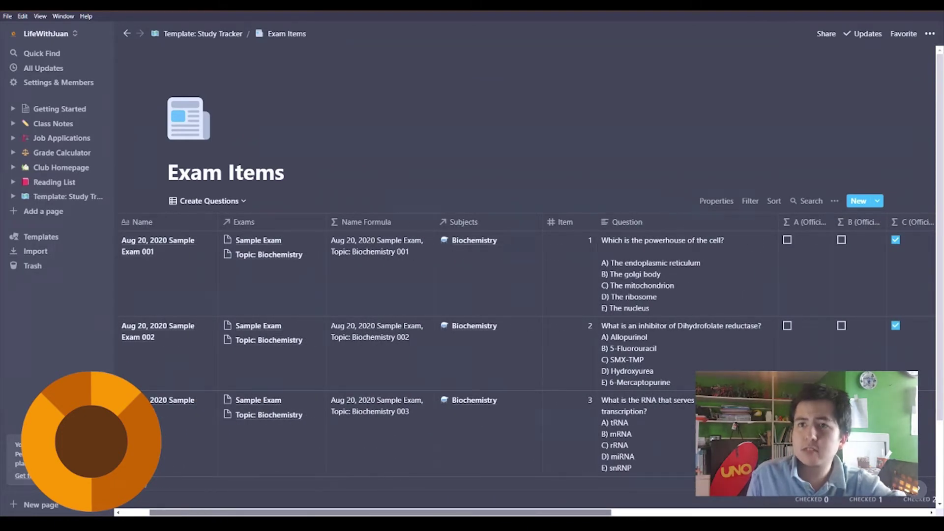
{"action": "mouse_move", "coordinate": [585, 513]}
{"action": "left_mouse_down"}
{"action": "mouse_move", "coordinate": [558, 513]}
{"action": "mouse_move", "coordinate": [618, 513]}
{"action": "mouse_move", "coordinate": [578, 513]}
{"action": "left_mouse_up"}
{"action": "scroll", "coordinate": [402, 460], "scroll_direction": "down", "scroll_amount": 2}
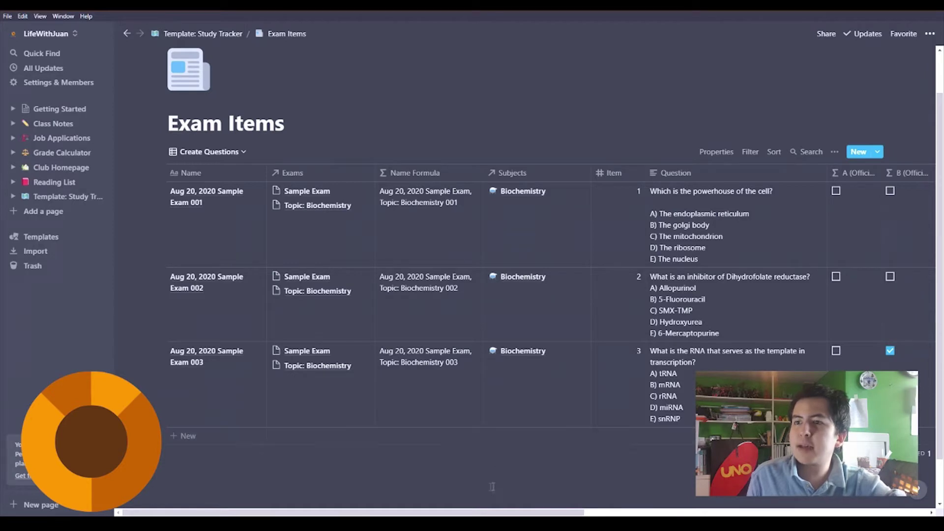
{"action": "left_click_drag", "start_coordinate": [461, 512], "coordinate": [668, 488]}
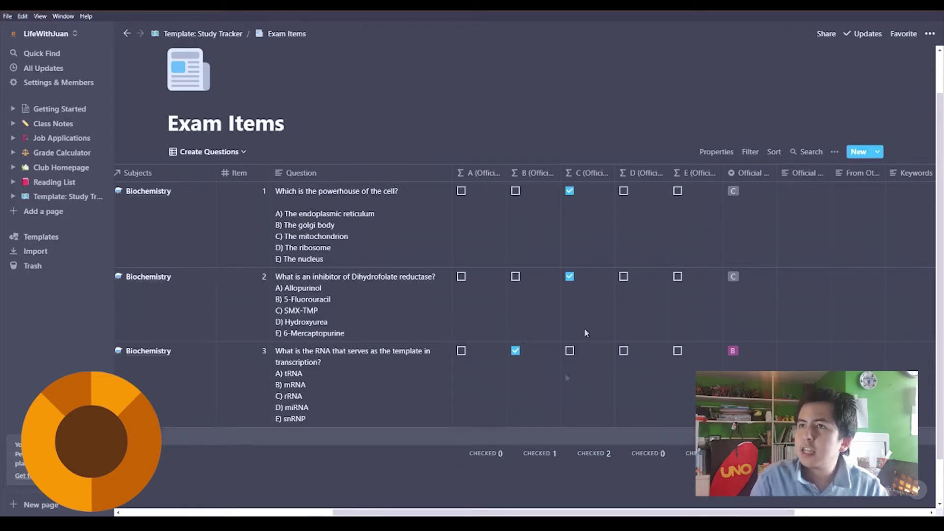
Inspect the formula of the B official answer column and the property settings of the Official Answer column without changing them
{"action": "left_click", "coordinate": [535, 248]}
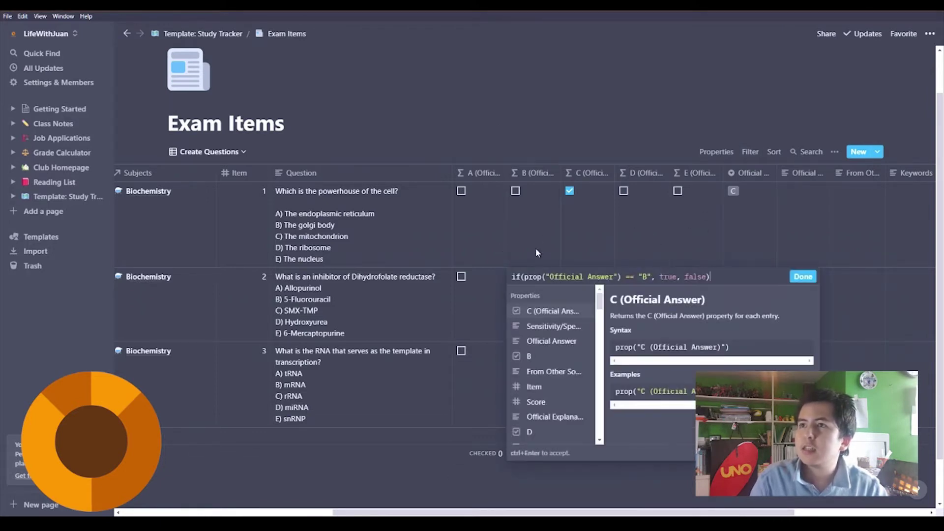
{"action": "left_click", "coordinate": [538, 251]}
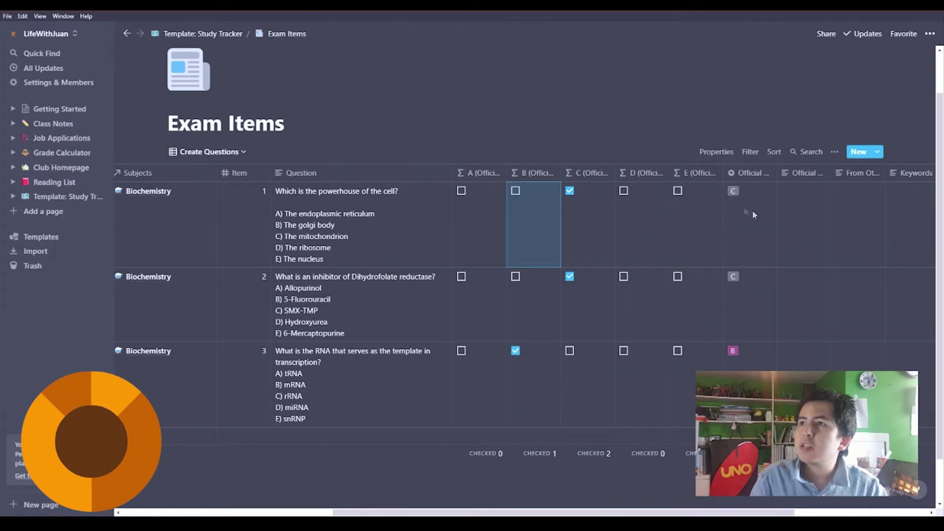
{"action": "left_click", "coordinate": [750, 173]}
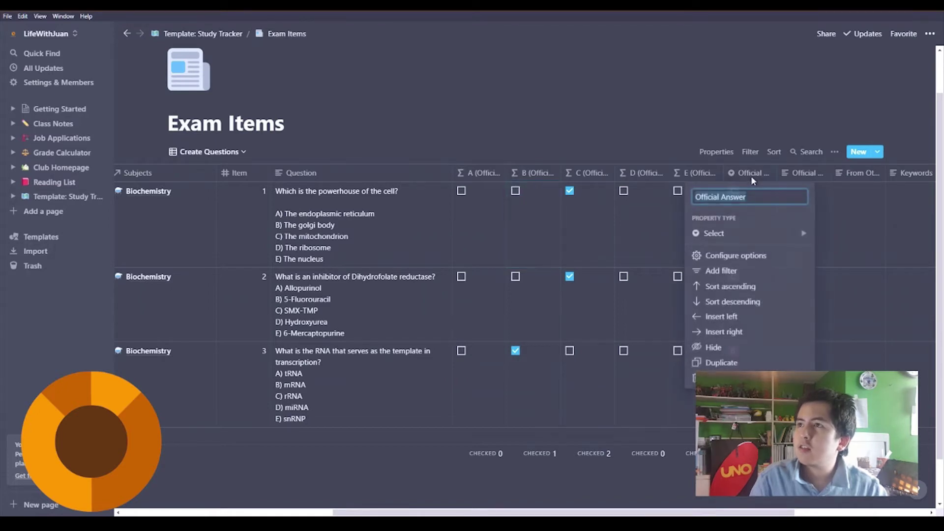
{"action": "left_click", "coordinate": [744, 106]}
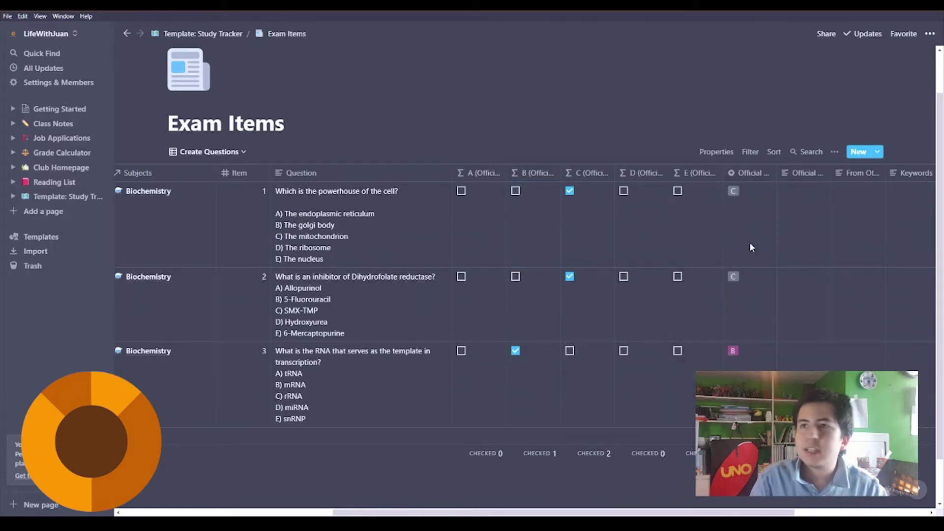
Delete option F from the Official Answer choices, confirming the removal
{"action": "left_click", "coordinate": [750, 244]}
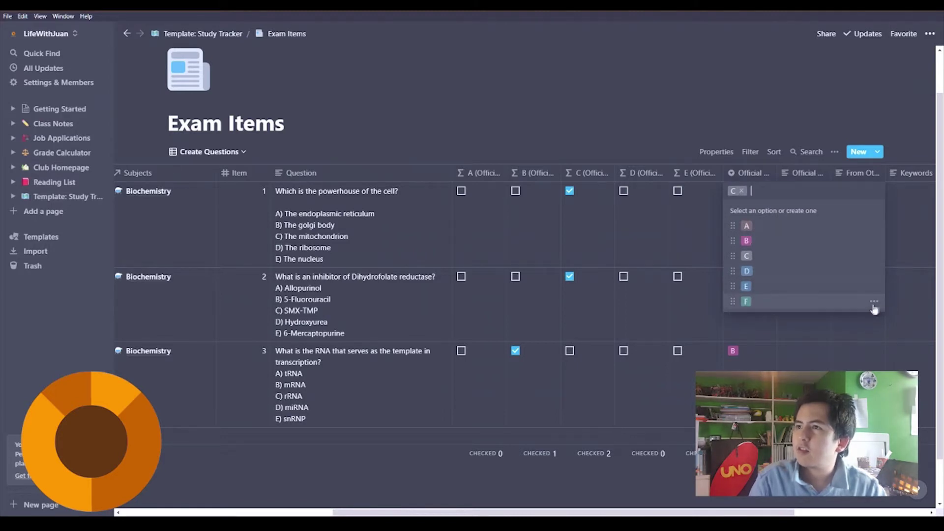
{"action": "left_click", "coordinate": [875, 303]}
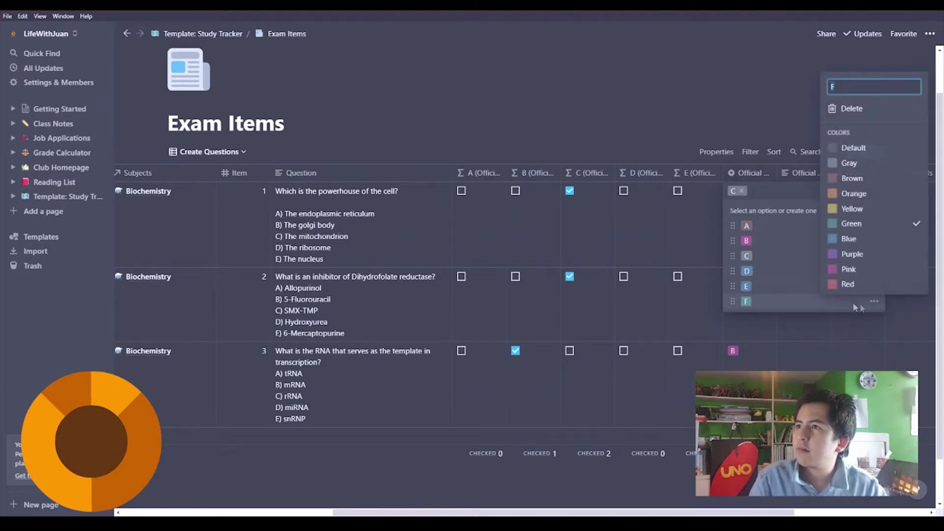
{"action": "left_click", "coordinate": [851, 108]}
{"action": "left_click", "coordinate": [501, 281]}
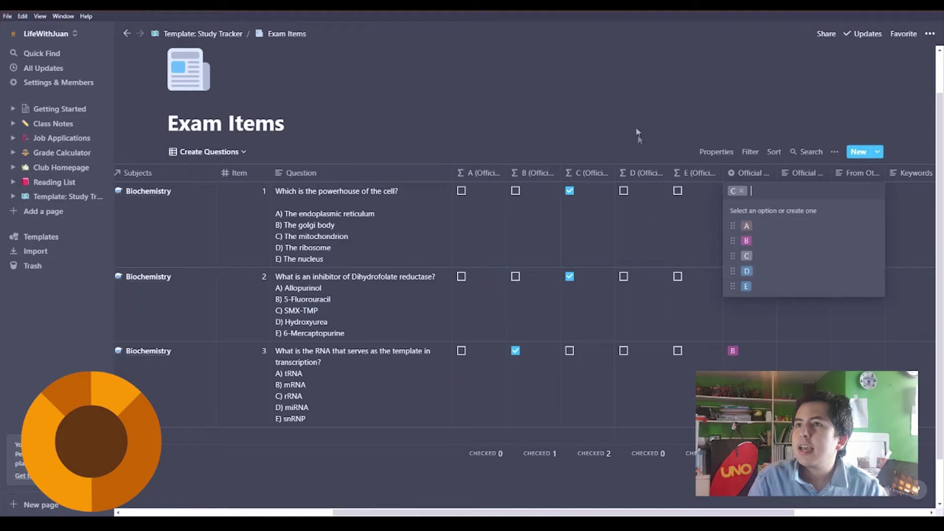
Change question 1's official answer to D, check the answer checkboxes, and set the answer back to C
{"action": "left_click", "coordinate": [794, 274]}
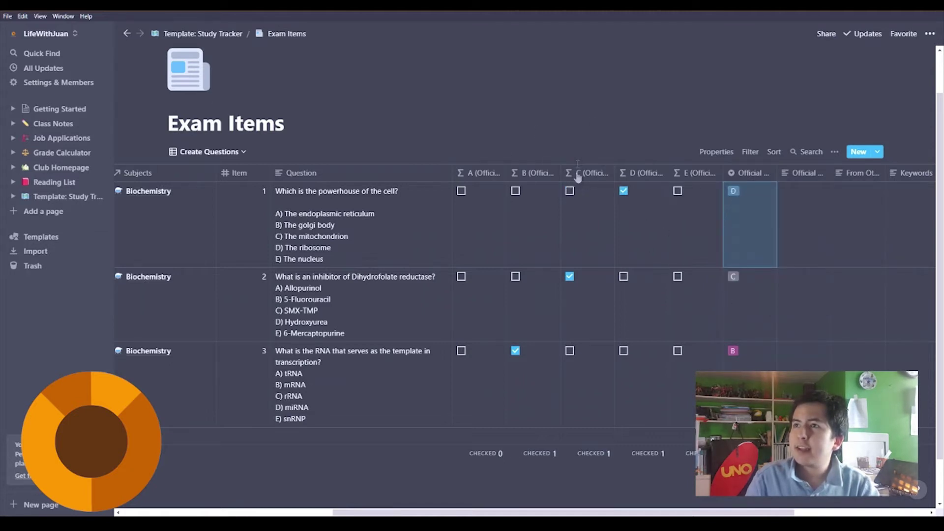
{"action": "left_click", "coordinate": [761, 230]}
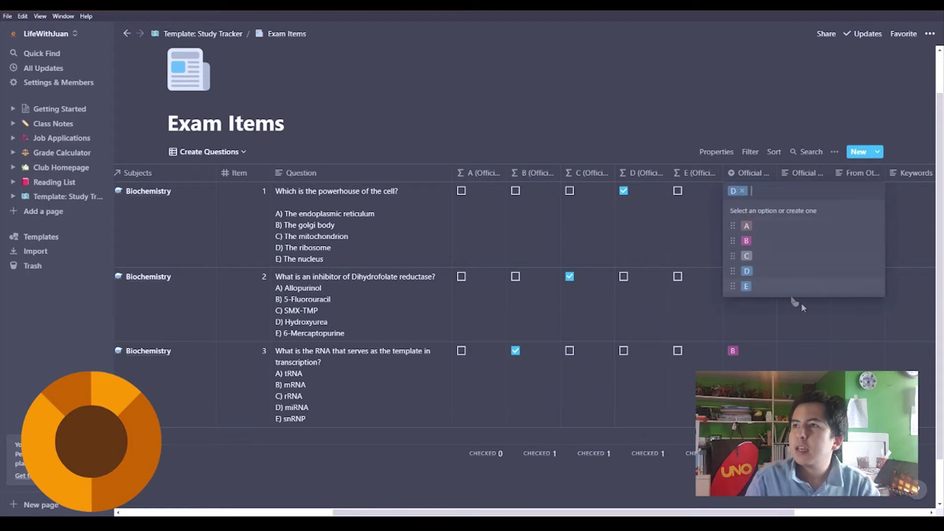
{"action": "left_click", "coordinate": [764, 256]}
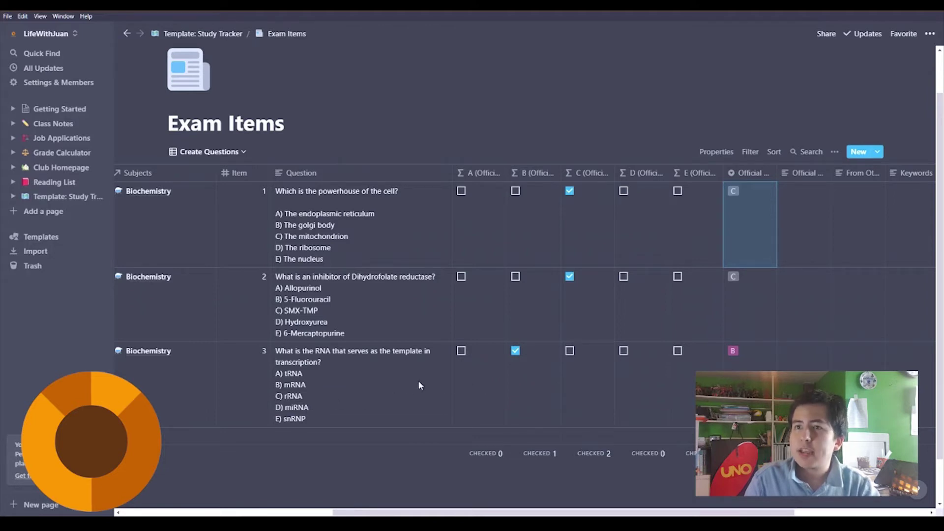
In question 3, replace the last word of the question with "translation", keeping the question mark and answer options
{"action": "left_click", "coordinate": [392, 374]}
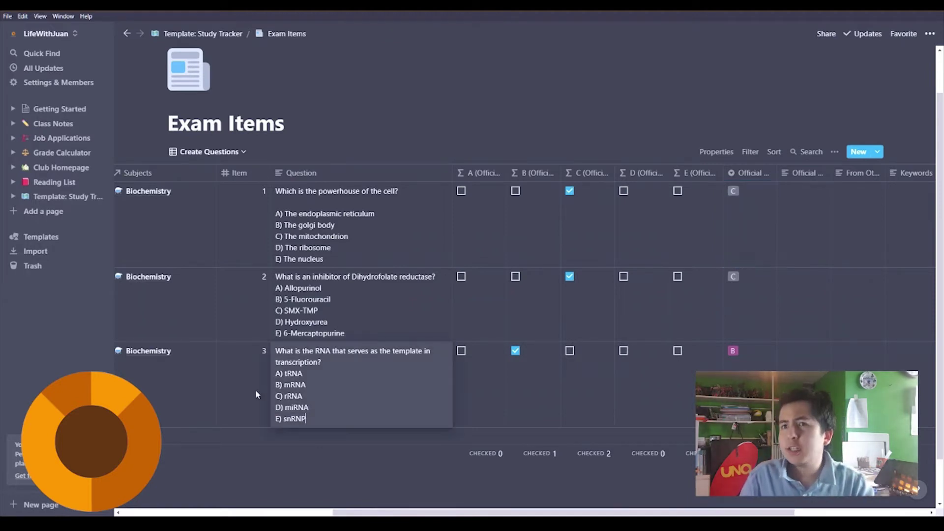
{"action": "double_click", "coordinate": [305, 361]}
{"action": "type", "text": "trans"}
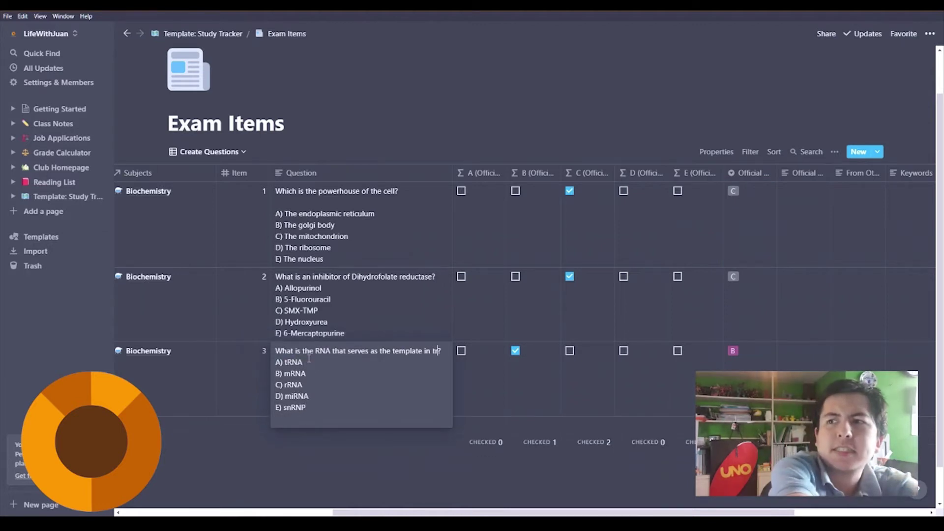
{"action": "type", "text": "lation"}
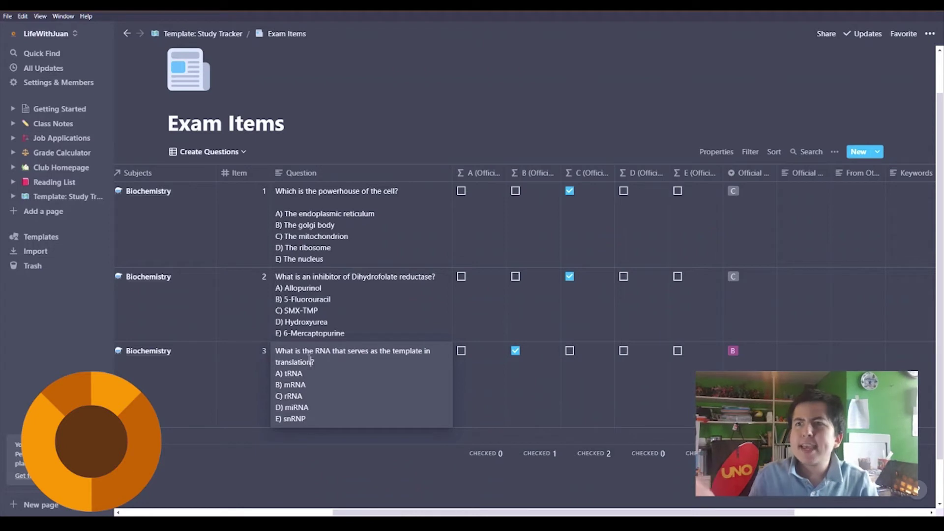
{"action": "key", "text": "Escape"}
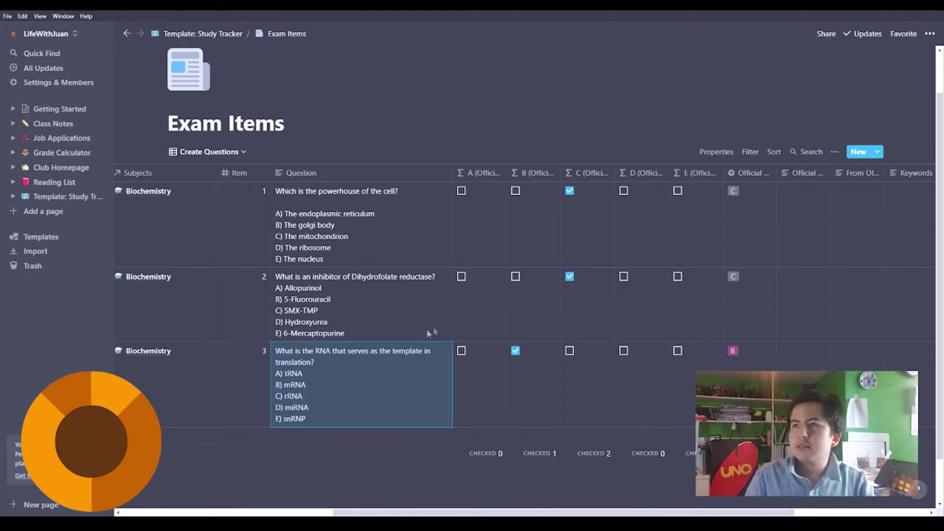
{"action": "left_click", "coordinate": [564, 391]}
{"action": "key", "text": "ctrl+Return"}
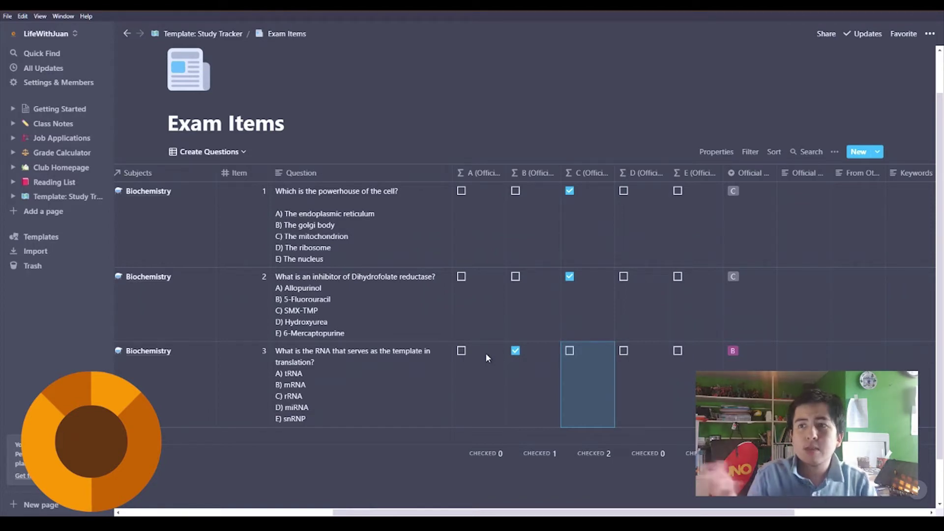
Widen the Official Explanation and From Other Sources columns so their full headings can be read
{"action": "left_click_drag", "start_coordinate": [408, 514], "coordinate": [564, 510]}
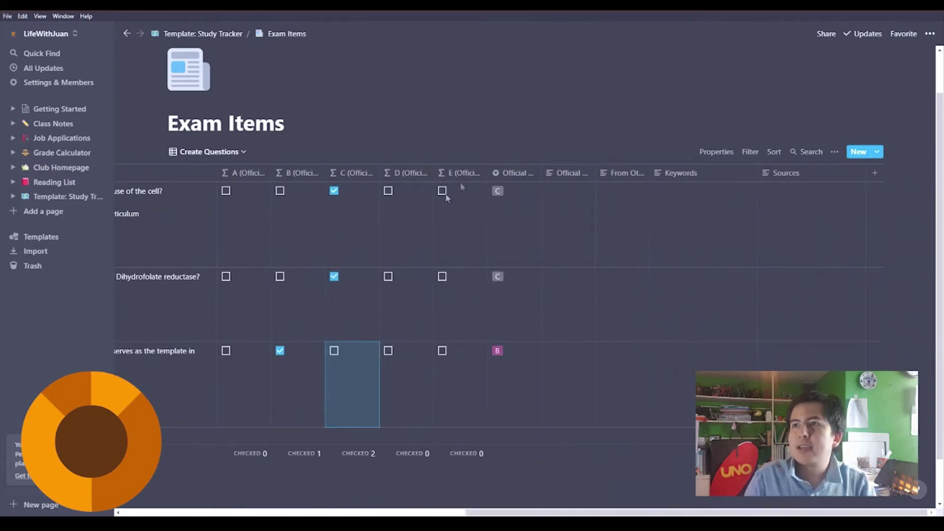
{"action": "left_click_drag", "start_coordinate": [595, 173], "coordinate": [671, 173]}
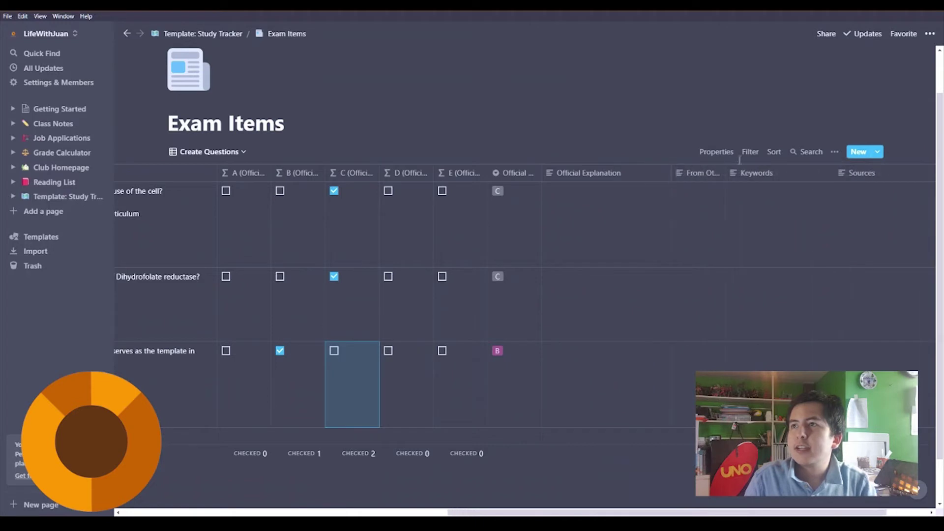
{"action": "left_click_drag", "start_coordinate": [725, 172], "coordinate": [791, 173]}
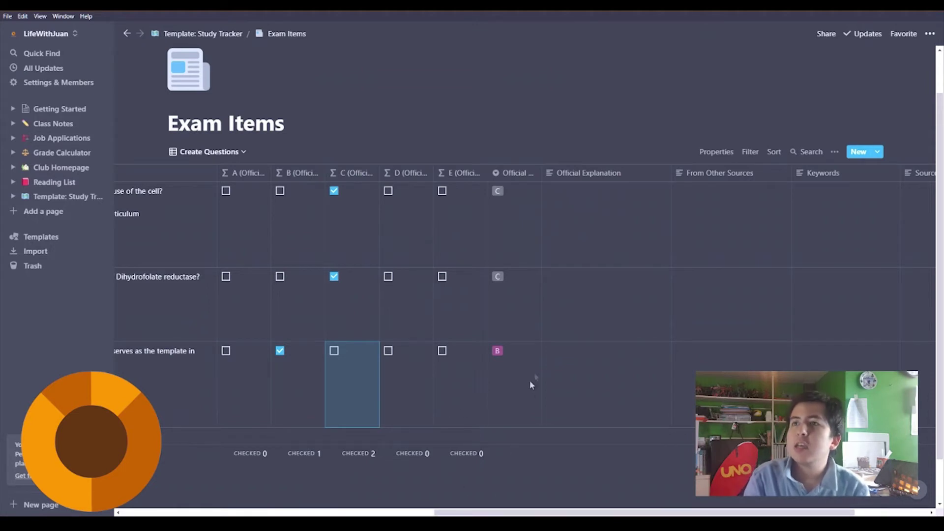
{"action": "left_click", "coordinate": [585, 230]}
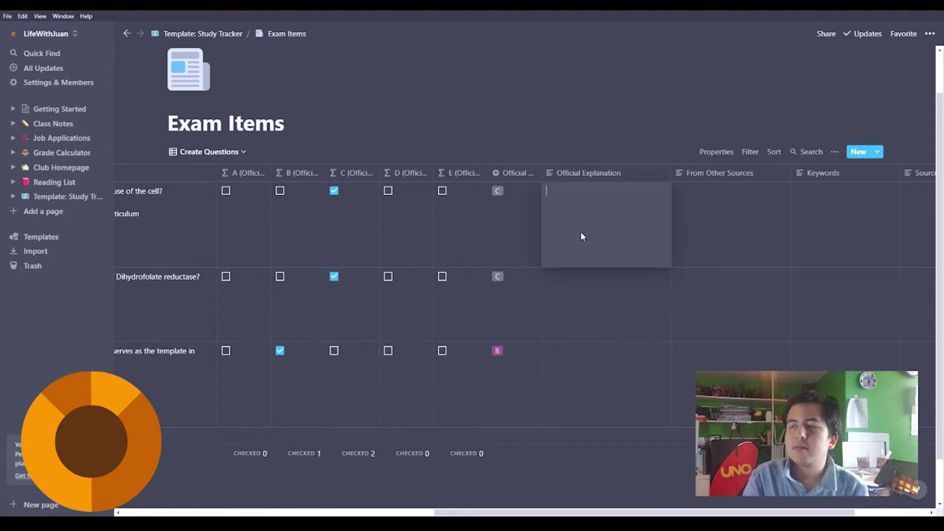
{"action": "key", "text": "Escape"}
{"action": "left_click", "coordinate": [591, 391]}
{"action": "key", "text": "Escape"}
{"action": "left_click", "coordinate": [582, 224]}
{"action": "key", "text": "Escape"}
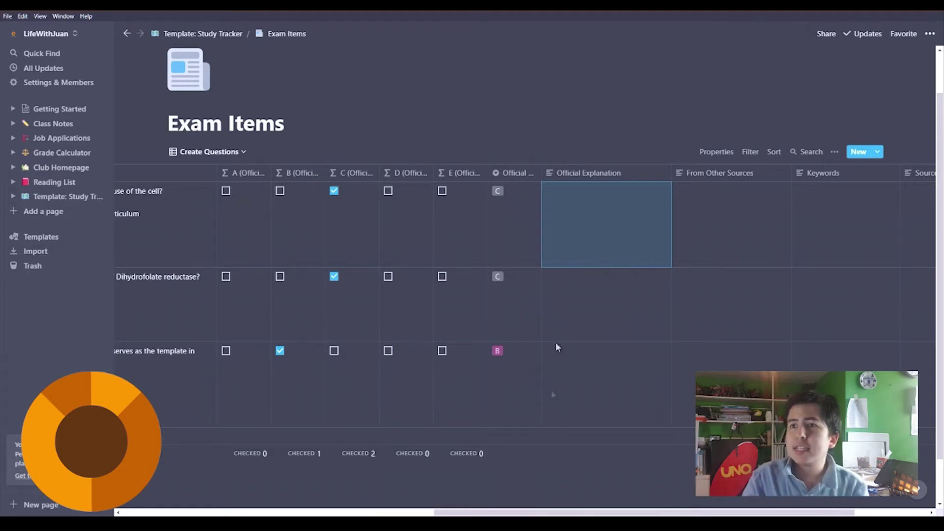
Start question 3's Official Explanation with "mRNA is the template for transcription, and DNA is the"
{"action": "left_click_drag", "start_coordinate": [552, 513], "coordinate": [476, 511]}
{"action": "left_click", "coordinate": [728, 354]}
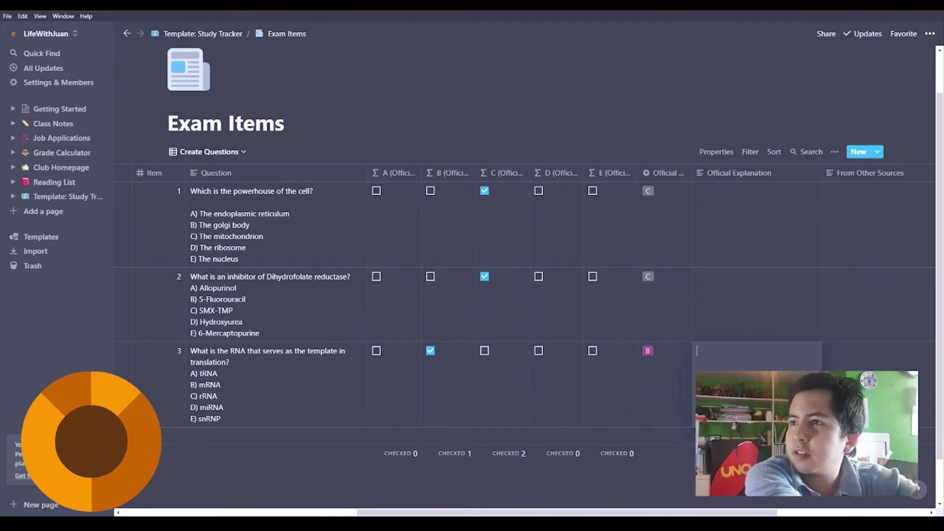
{"action": "type", "text": "mRNA"}
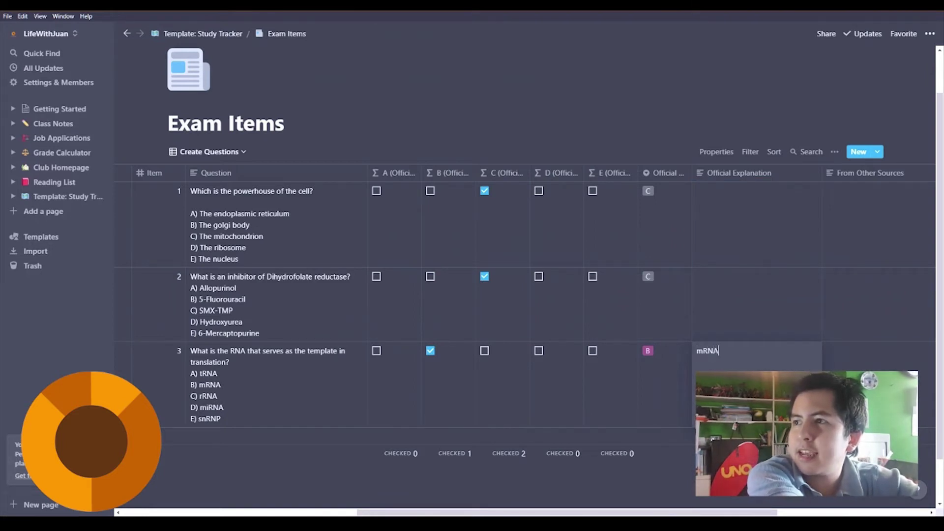
{"action": "type", "text": " is the template"}
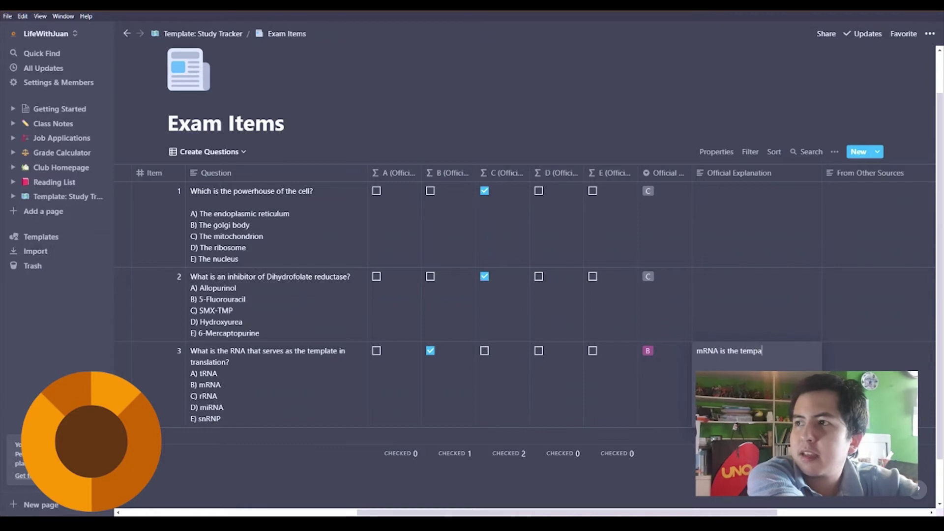
{"action": "type", "text": " for trans"}
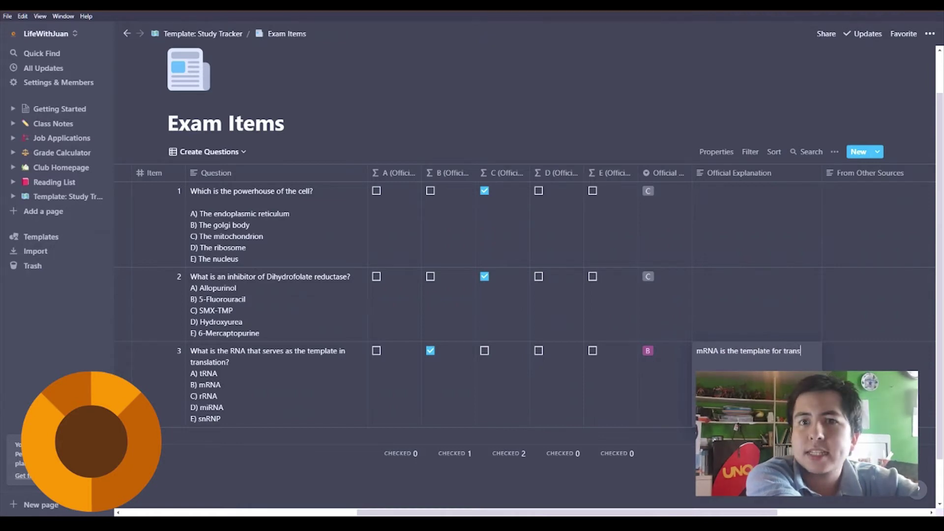
{"action": "type", "text": "cription, and"}
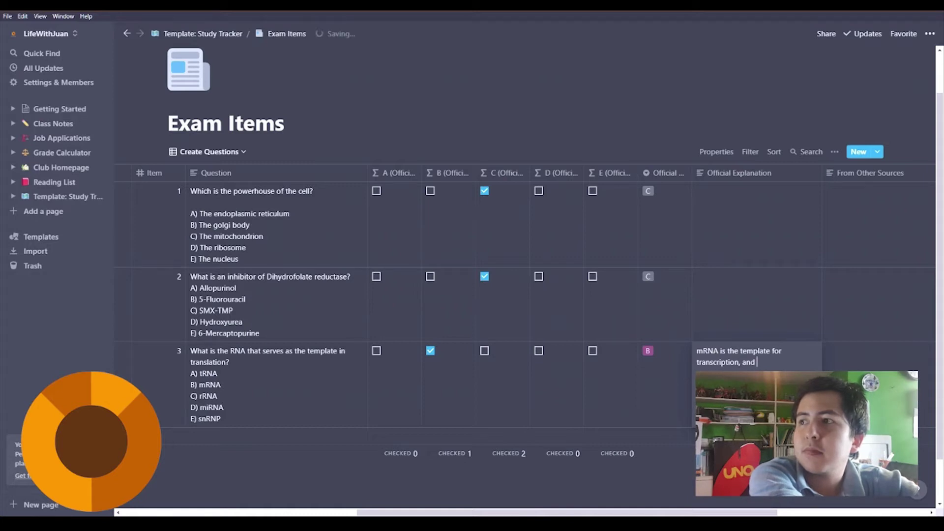
{"action": "type", "text": " DNA is the"}
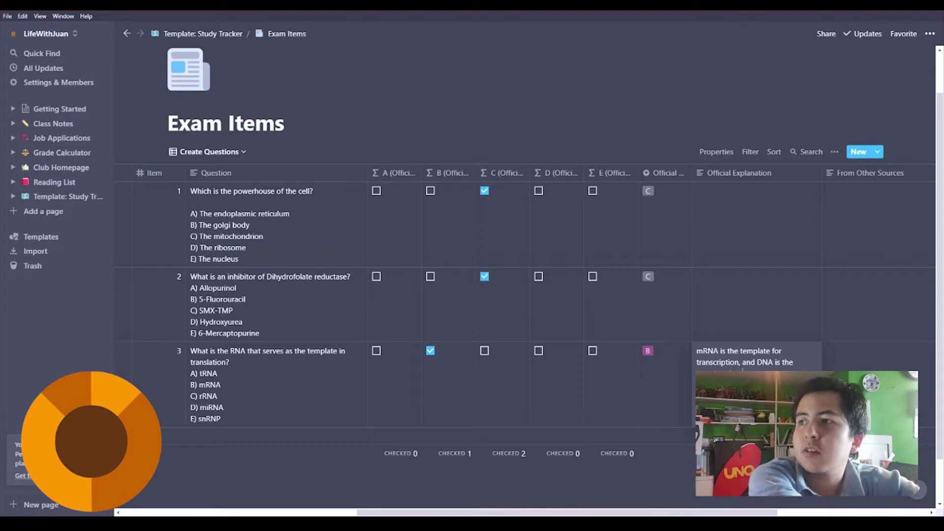
Replace question 3's whole Official Explanation with "DNA is the template for transcription, mRNA is the template for translation."
{"action": "key", "text": "ctrl+a"}
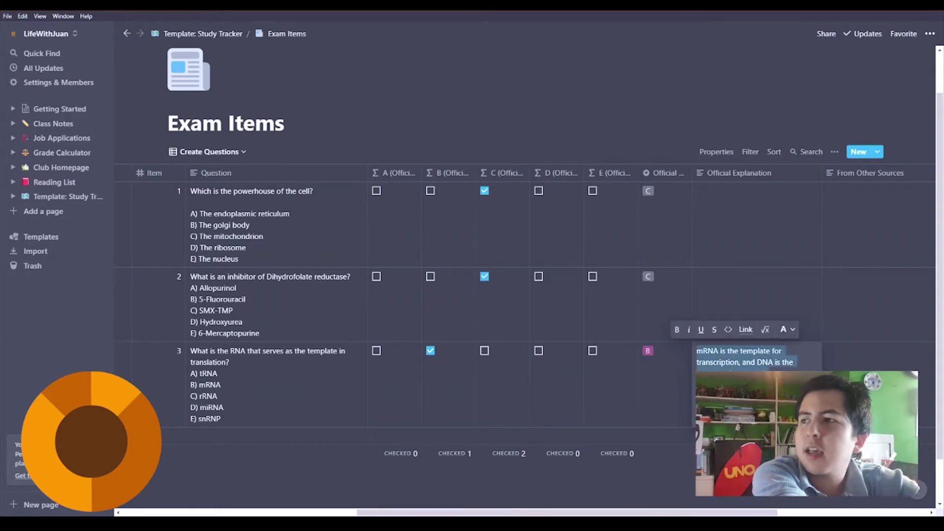
{"action": "type", "text": "DNA is the template for transcri"}
{"action": "key", "text": "BackSpace"}
{"action": "key", "text": "BackSpace"}
{"action": "type", "text": "cription, MR"}
{"action": "key", "text": "BackSpace"}
{"action": "key", "text": "BackSpace"}
{"action": "type", "text": "mRNA is t"}
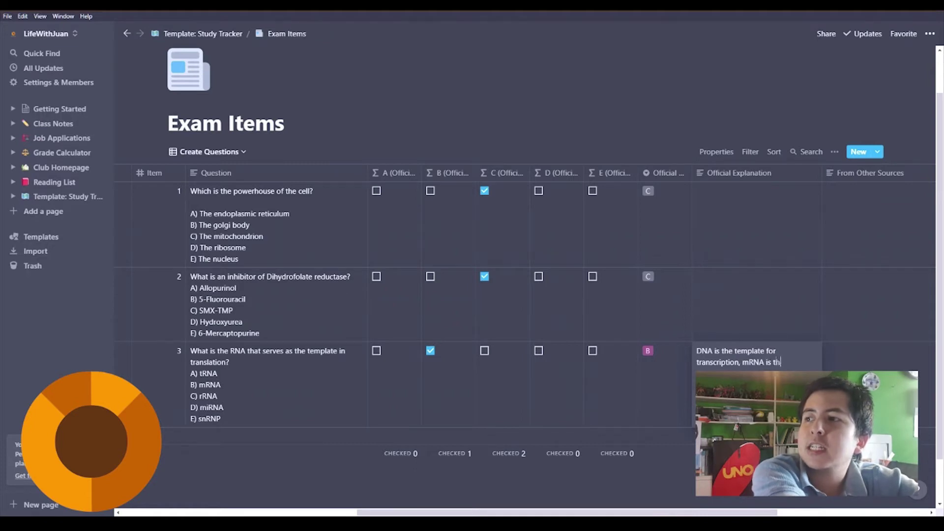
{"action": "type", "text": "he template fo"}
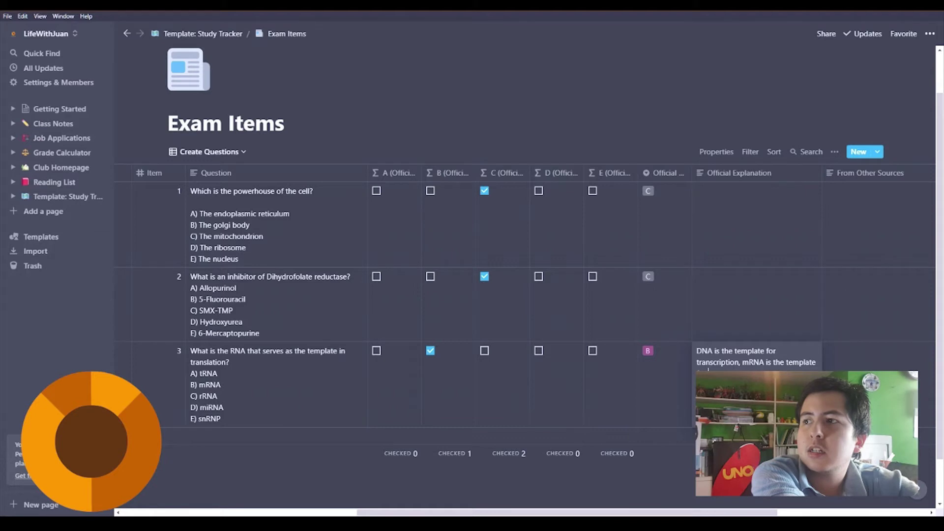
{"action": "key", "text": "Escape"}
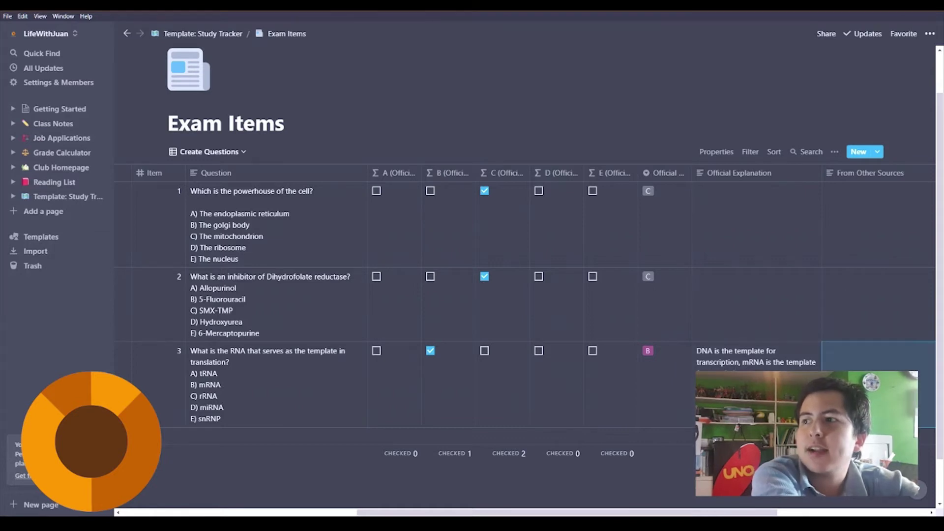
In question 3's Sources, enter the author's name followed by "(2020). I did not write a book."
{"action": "scroll", "coordinate": [526, 295], "scroll_direction": "right", "scroll_amount": 5}
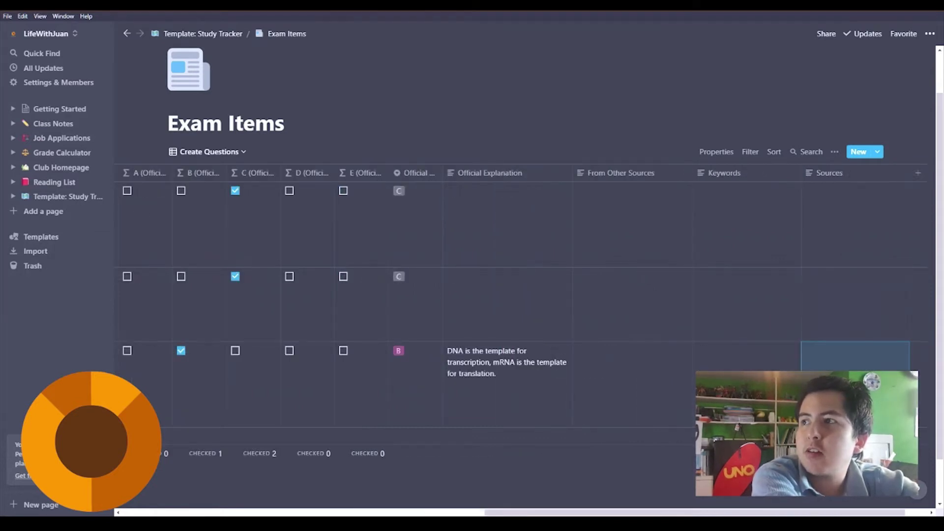
{"action": "left_click", "coordinate": [856, 351]}
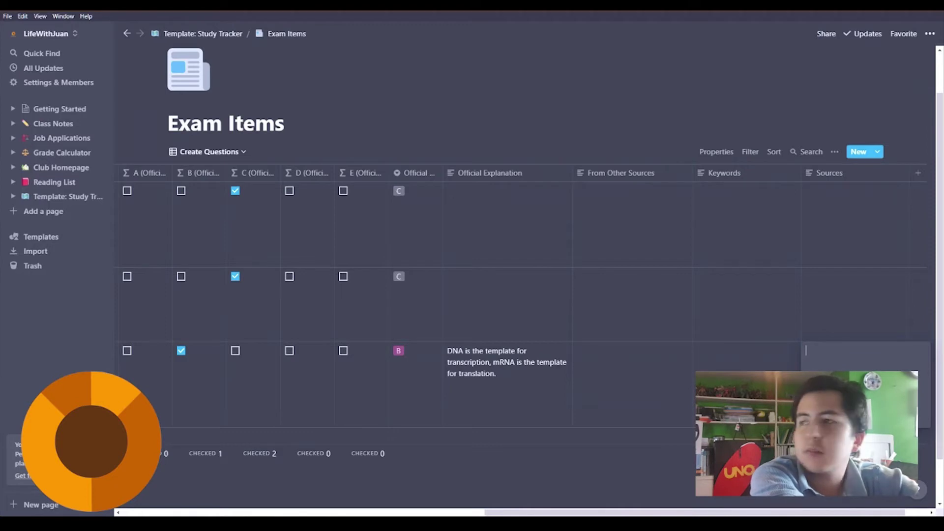
{"action": "type", "text": "King, Ju"}
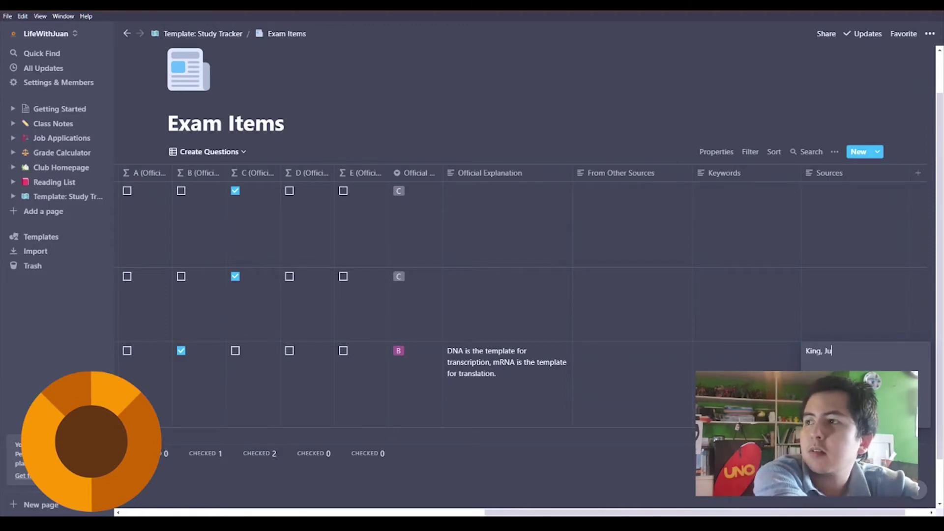
{"action": "type", "text": "an. (202"}
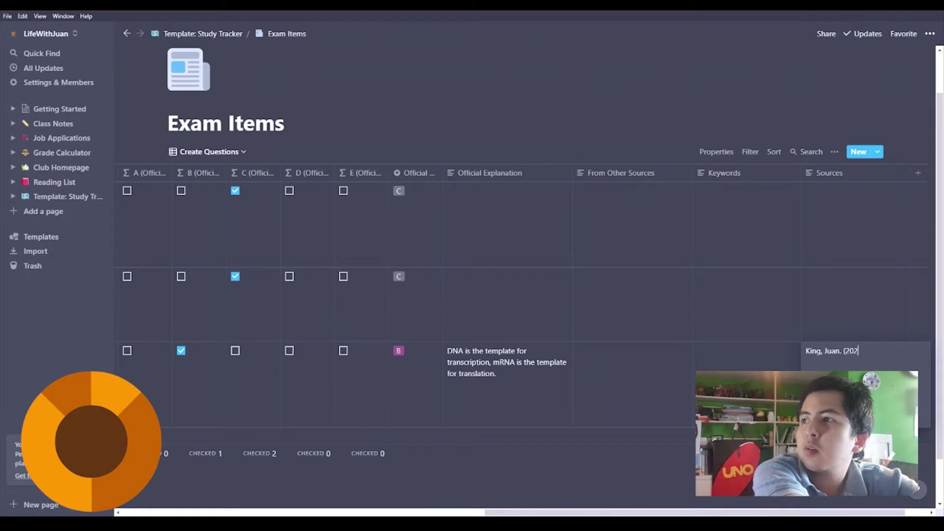
{"action": "type", "text": "0). I did not write"}
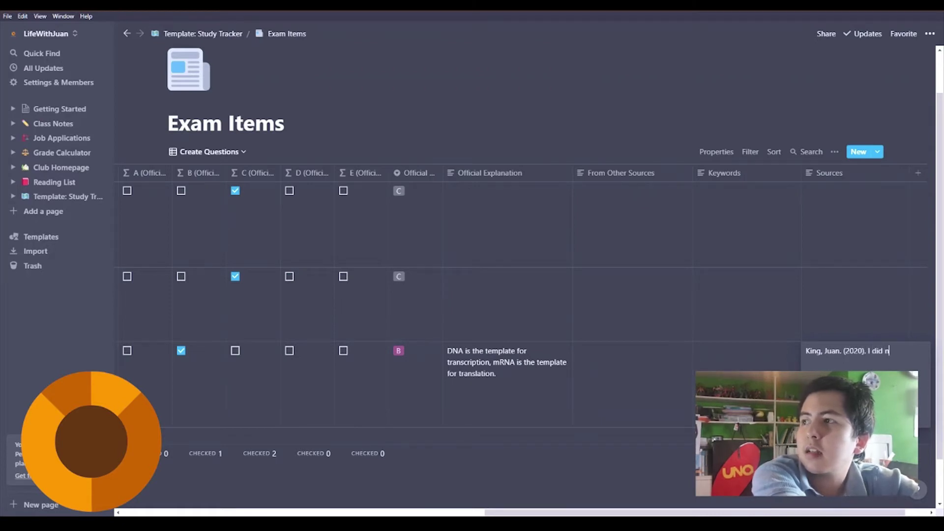
{"action": "type", "text": "book."}
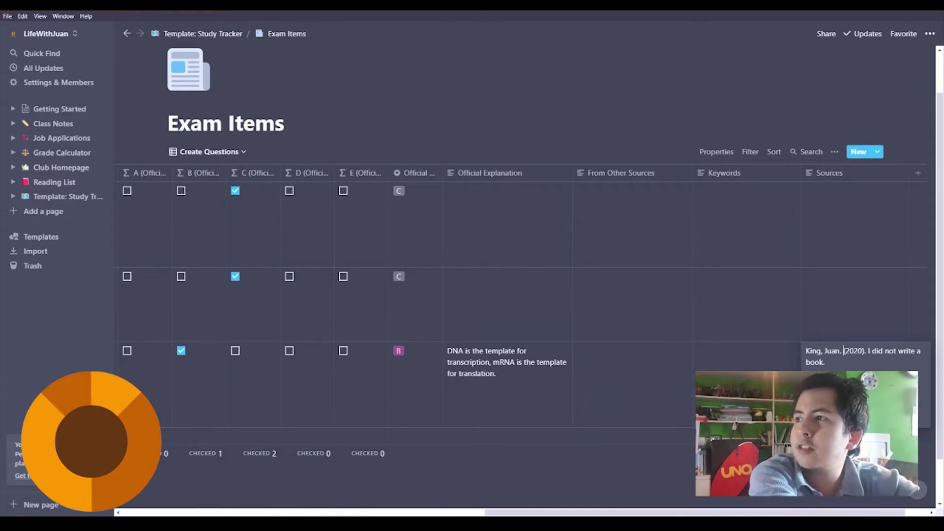
{"action": "left_click_drag", "start_coordinate": [844, 351], "coordinate": [861, 351]}
{"action": "left_click", "coordinate": [829, 362]}
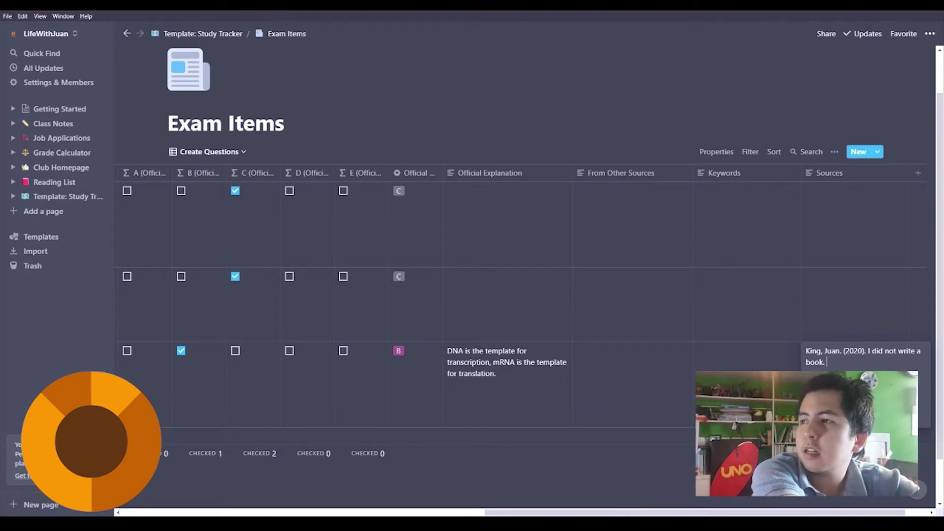
Complete question 3's source citation with the publication place and publisher, starting "Somewhere, Philippines: LWJ"
{"action": "type", "text": "Somewhere, P"}
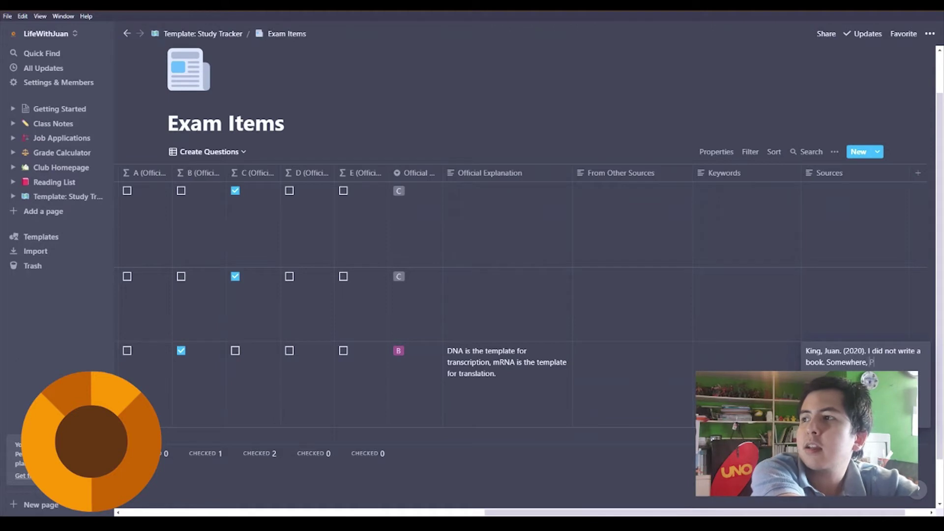
{"action": "type", "text": "hilippines: lw"}
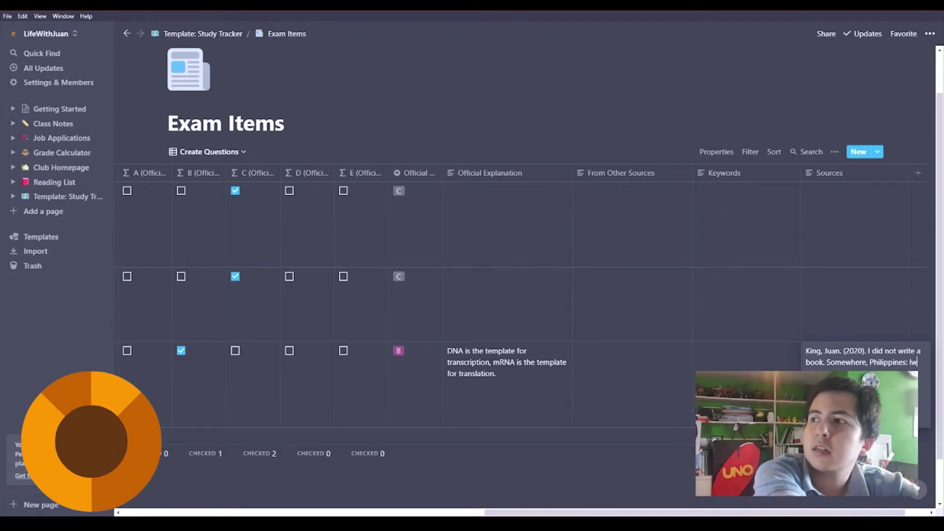
{"action": "type", "text": "J"}
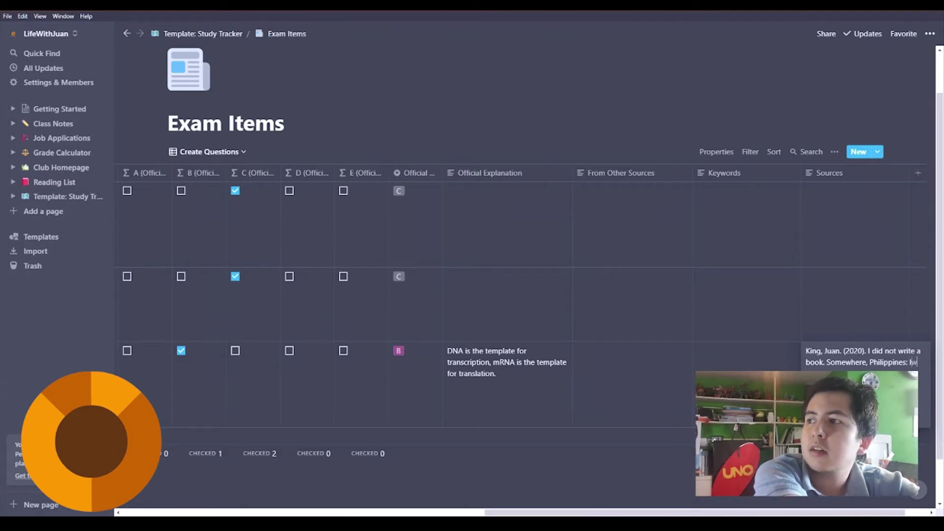
{"action": "type", "text": "WJ"}
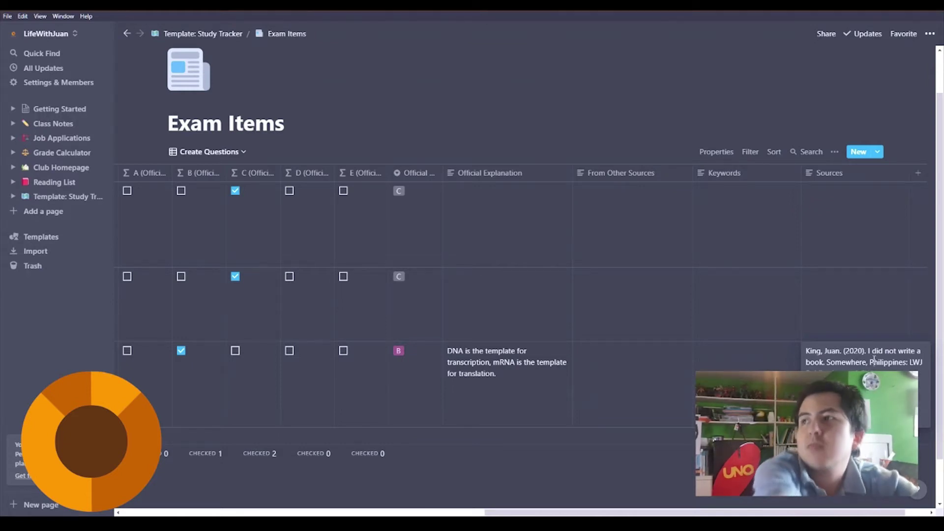
{"action": "key", "text": "Escape"}
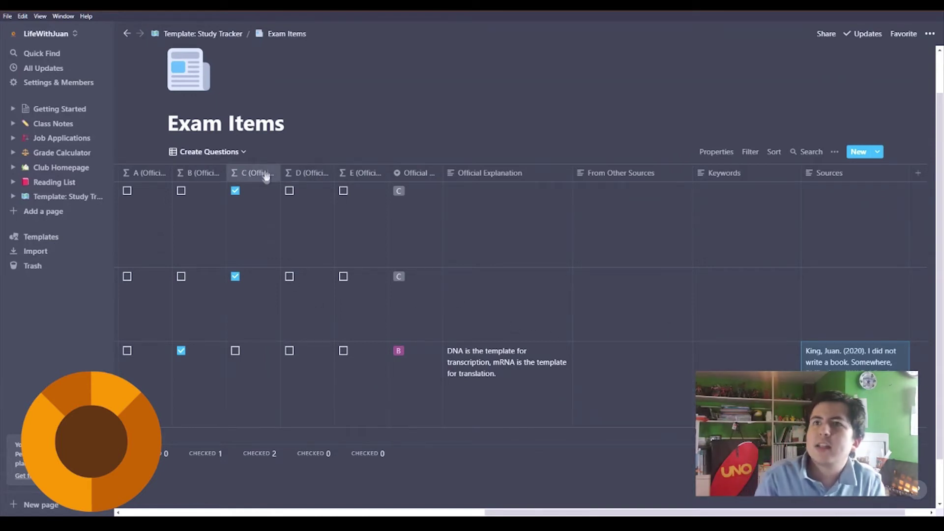
{"action": "left_click", "coordinate": [230, 154]}
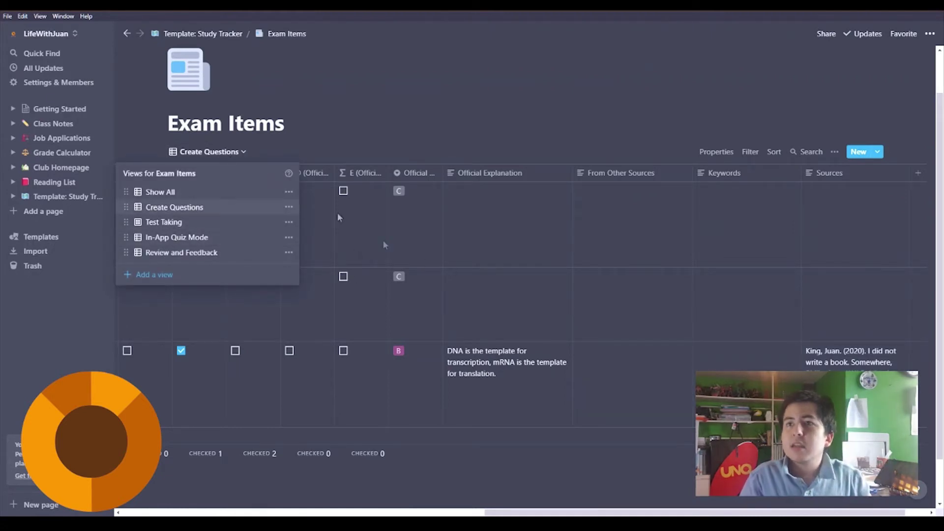
{"action": "left_click", "coordinate": [518, 389]}
{"action": "scroll", "coordinate": [525, 295], "scroll_direction": "left", "scroll_amount": 10}
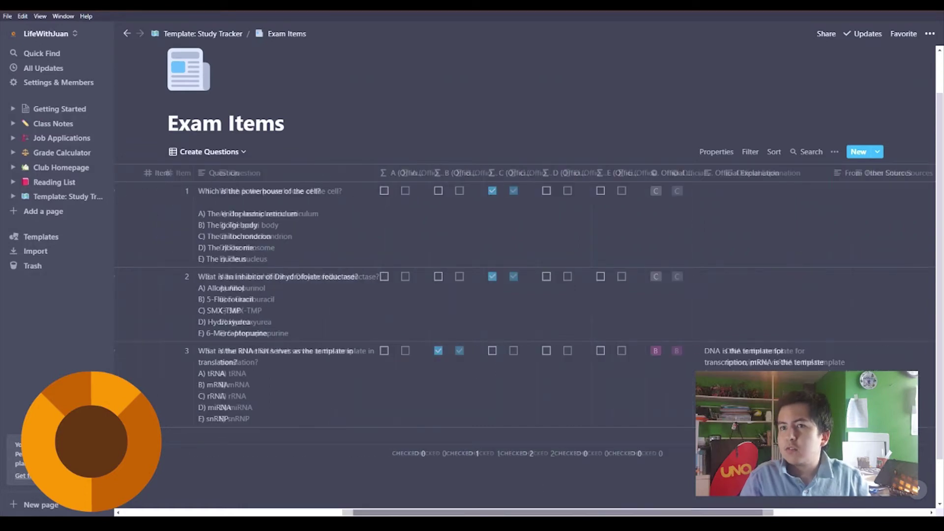
{"action": "scroll", "coordinate": [524, 295], "scroll_direction": "right", "scroll_amount": 10}
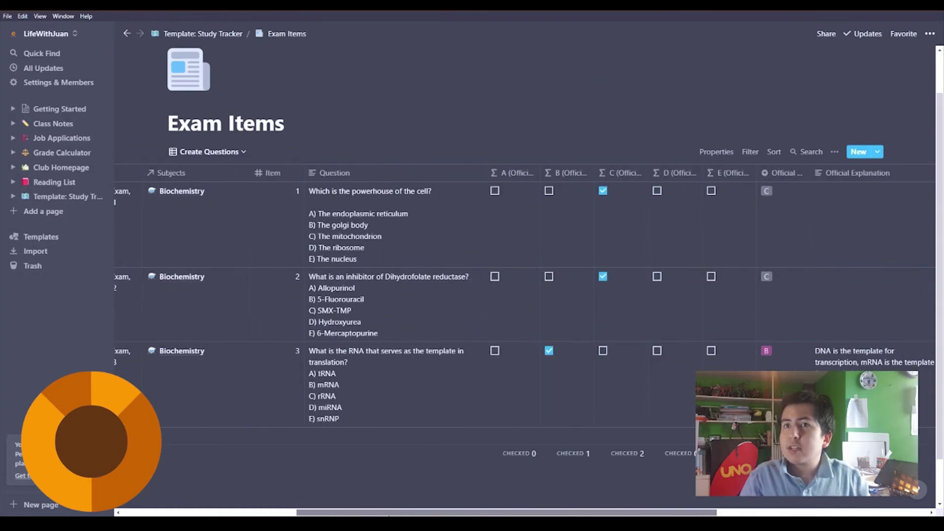
Check the Subjects column and search the Subject Database for "Physiol" from question 1's Subjects relation
{"action": "scroll", "coordinate": [524, 295], "scroll_direction": "left", "scroll_amount": 8}
{"action": "scroll", "coordinate": [346, 193], "scroll_direction": "left", "scroll_amount": 1}
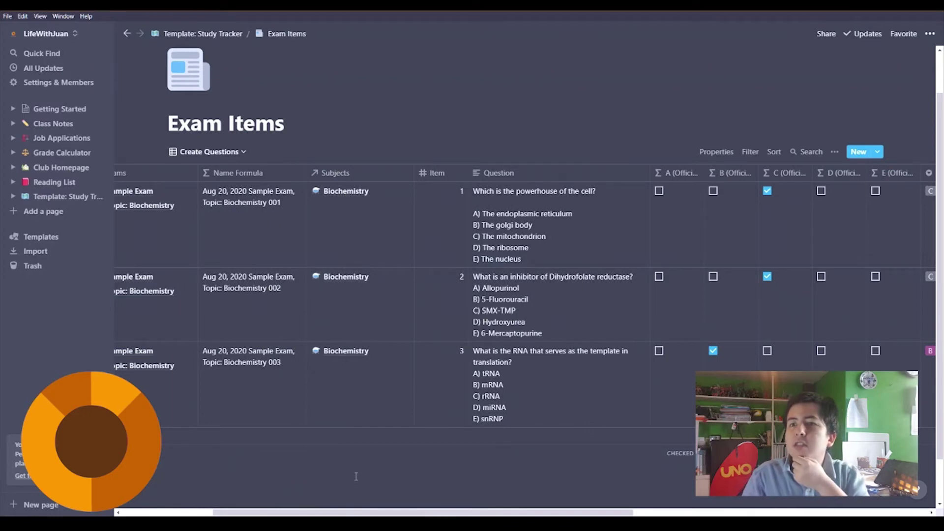
{"action": "mouse_move", "coordinate": [356, 515]}
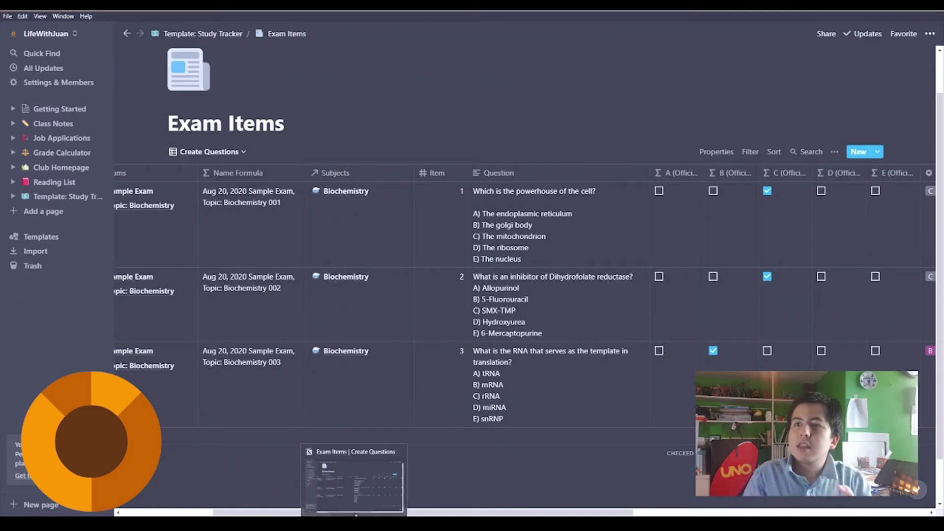
{"action": "left_click_drag", "start_coordinate": [372, 374], "coordinate": [360, 193]}
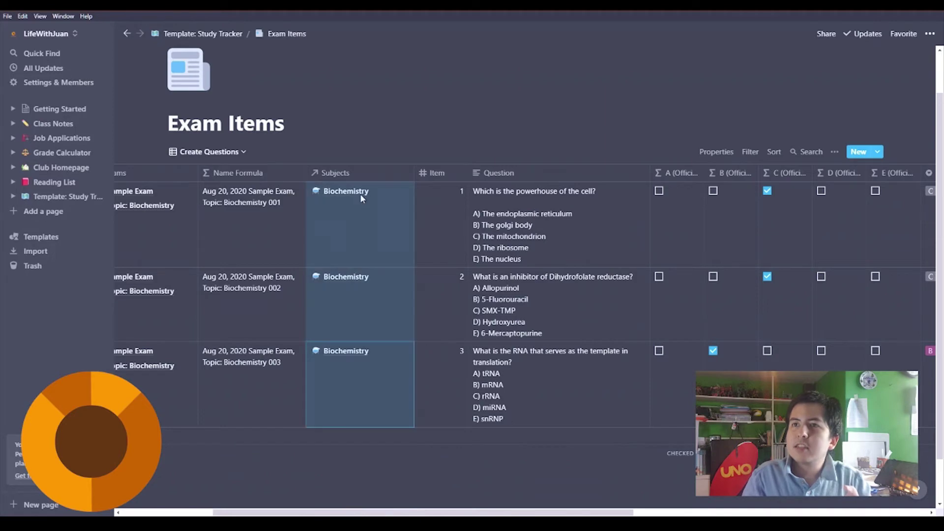
{"action": "left_click", "coordinate": [365, 253]}
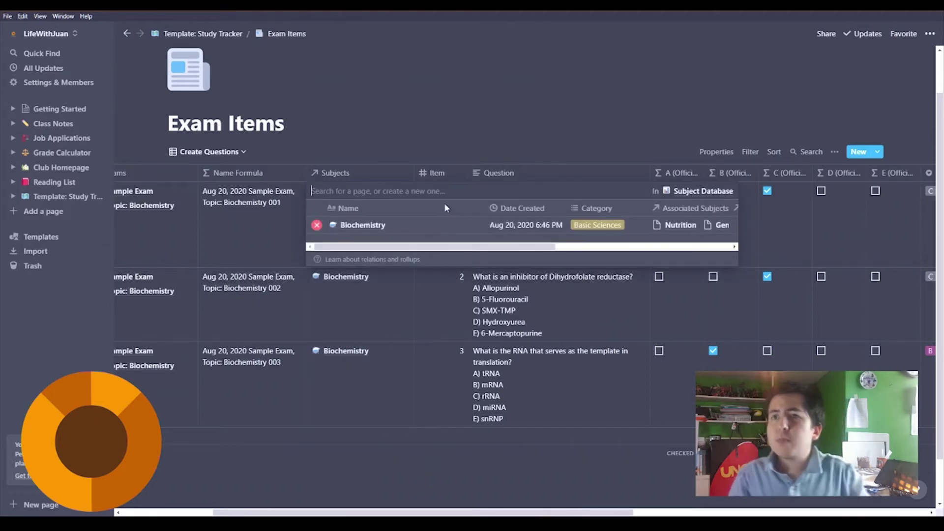
{"action": "type", "text": "P"}
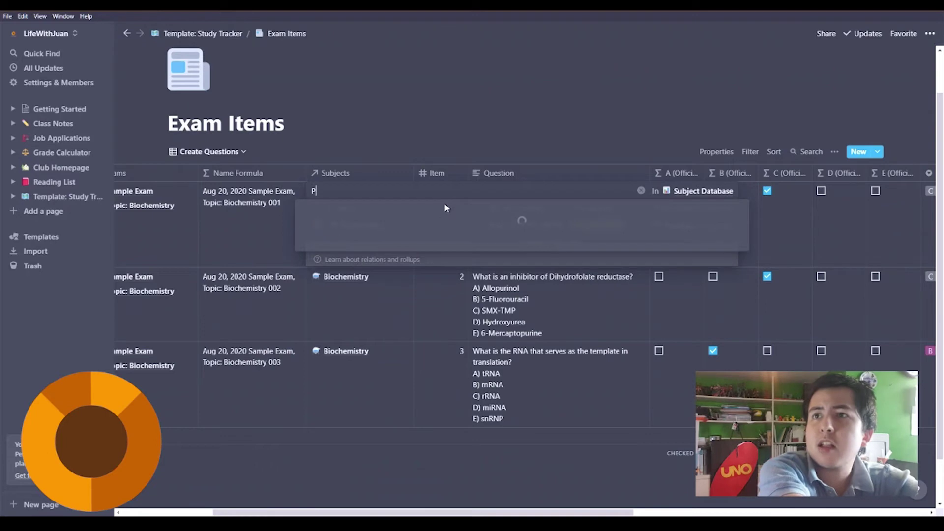
{"action": "type", "text": "hy"}
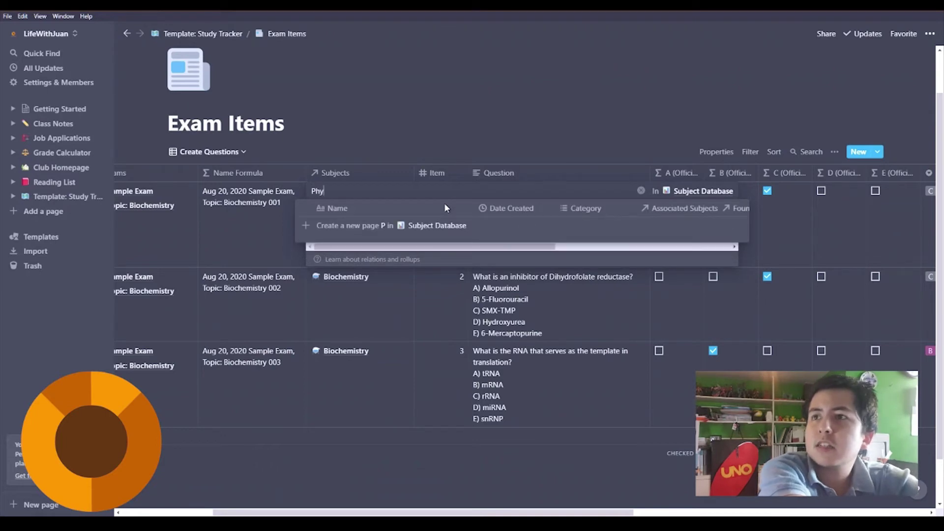
{"action": "type", "text": "siol"}
{"action": "key", "text": "Return"}
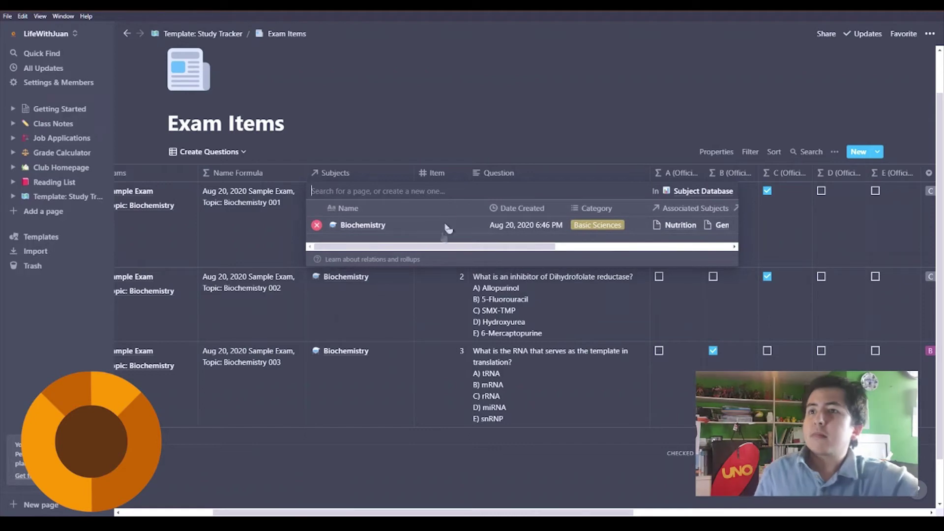
{"action": "key", "text": "Escape"}
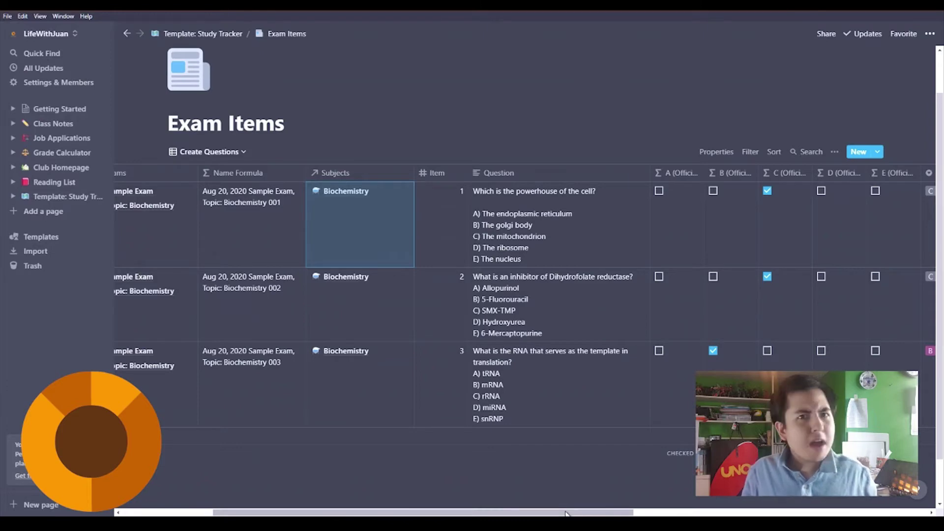
Compare the Name and Name Formula columns of the three exam items
{"action": "left_click_drag", "start_coordinate": [567, 513], "coordinate": [472, 511]}
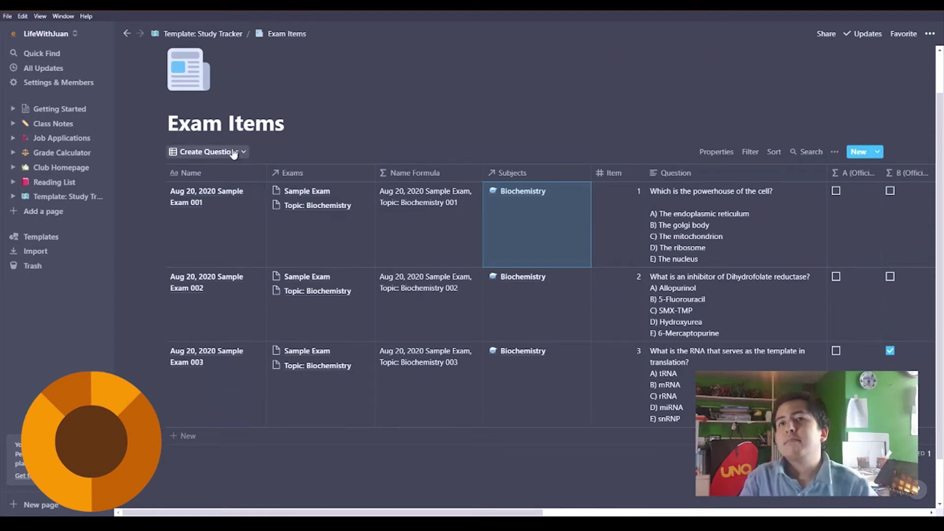
{"action": "left_click", "coordinate": [208, 152]}
{"action": "left_click", "coordinate": [428, 239]}
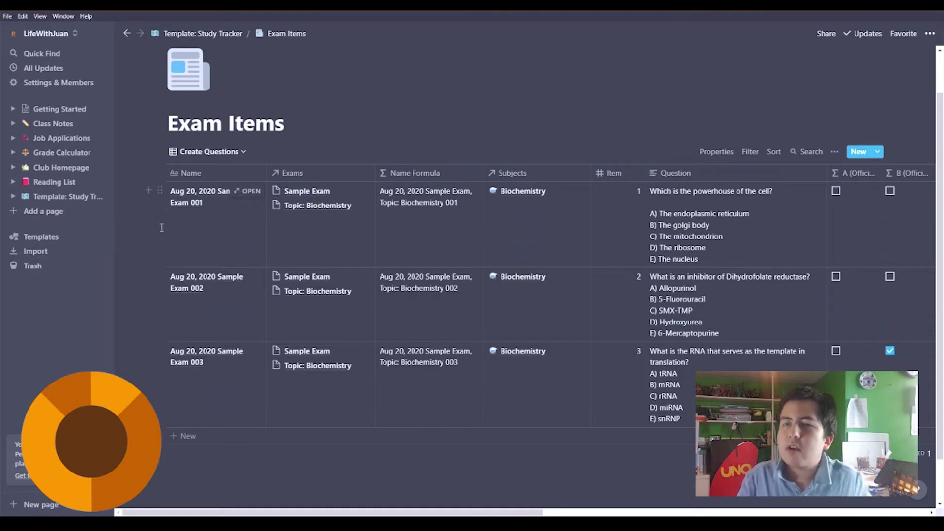
{"action": "left_click_drag", "start_coordinate": [186, 242], "coordinate": [246, 353]}
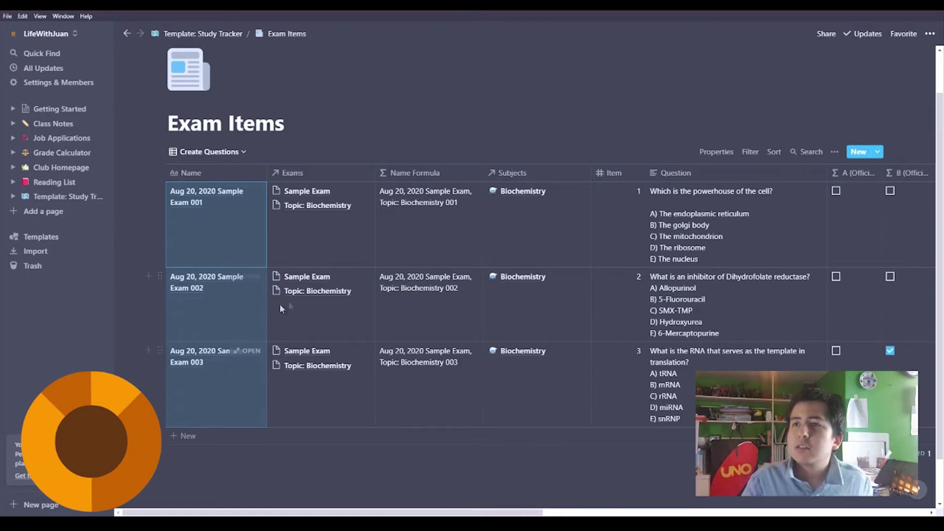
{"action": "left_click_drag", "start_coordinate": [438, 213], "coordinate": [463, 378]}
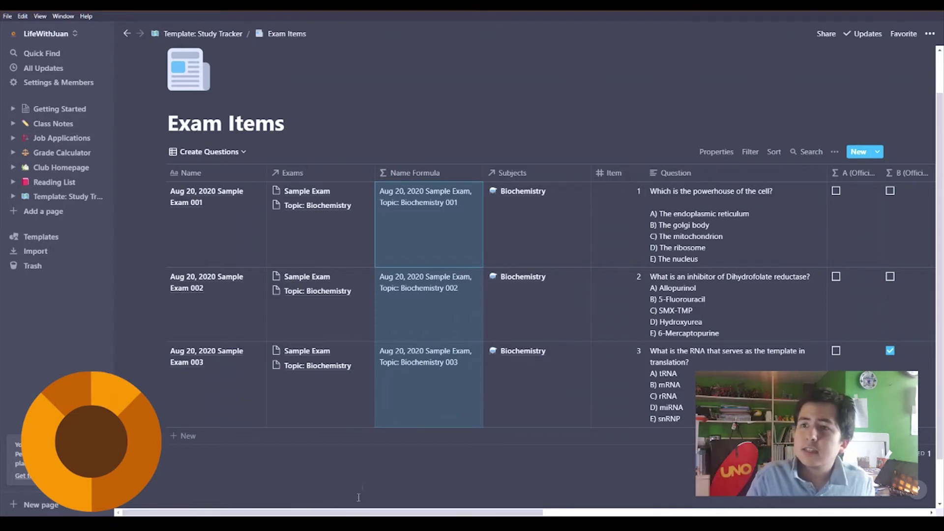
{"action": "left_click_drag", "start_coordinate": [359, 513], "coordinate": [685, 513]}
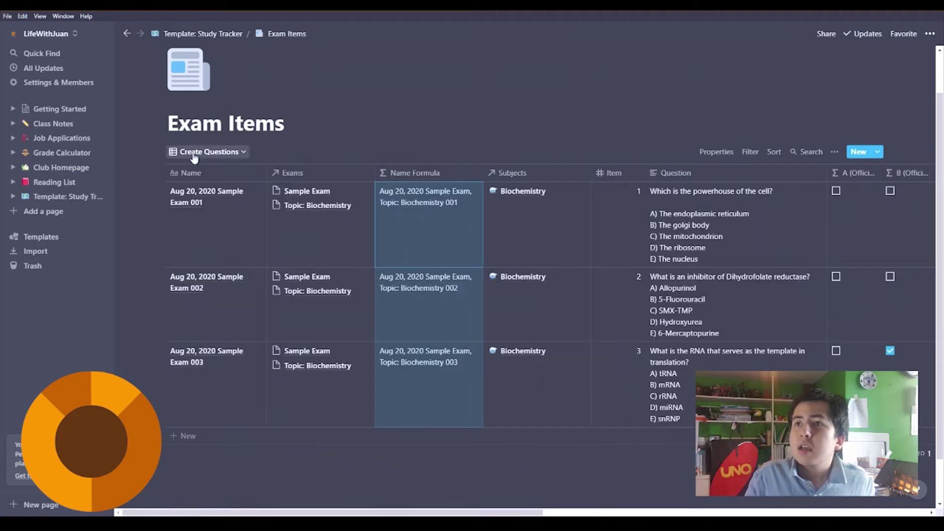
Switch Exam Items to the In-App Quiz Mode view and inspect its filters
{"action": "left_click", "coordinate": [195, 153]}
{"action": "left_click", "coordinate": [177, 238]}
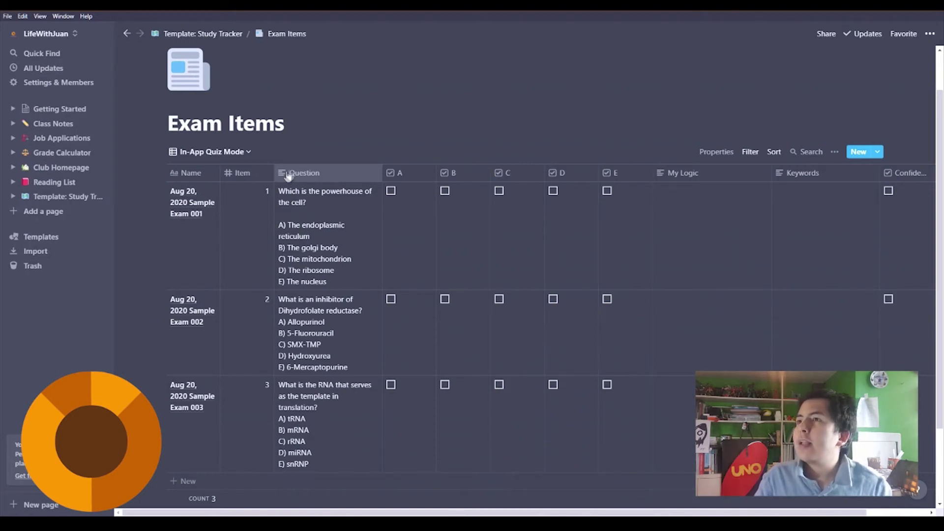
{"action": "left_click", "coordinate": [750, 152]}
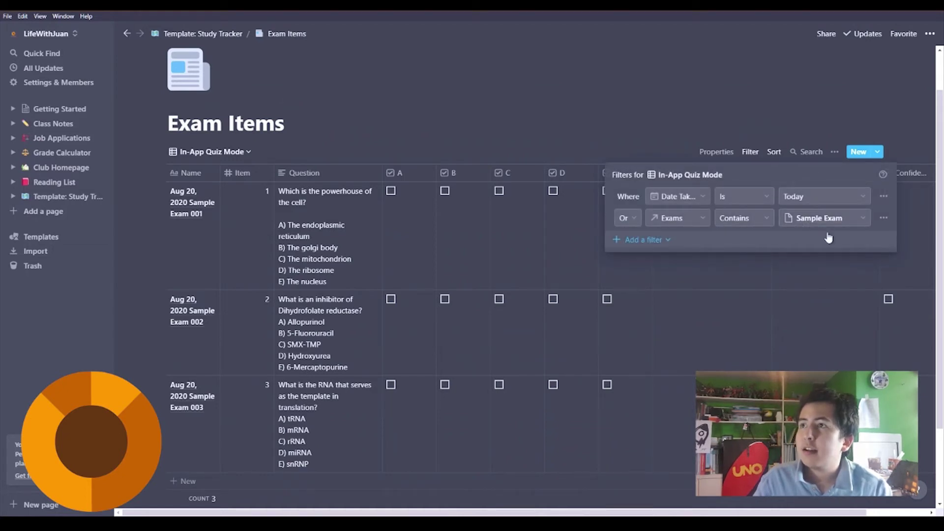
{"action": "left_click", "coordinate": [575, 101]}
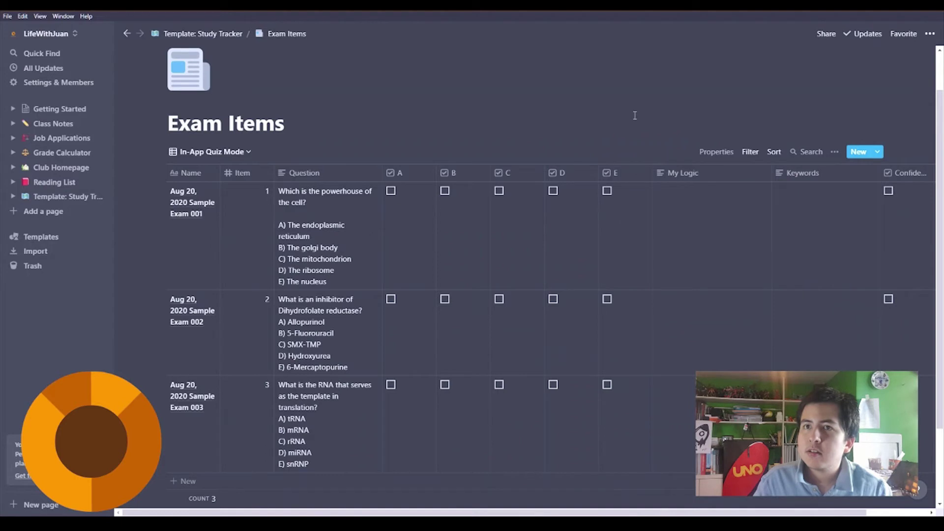
{"action": "left_click", "coordinate": [746, 153]}
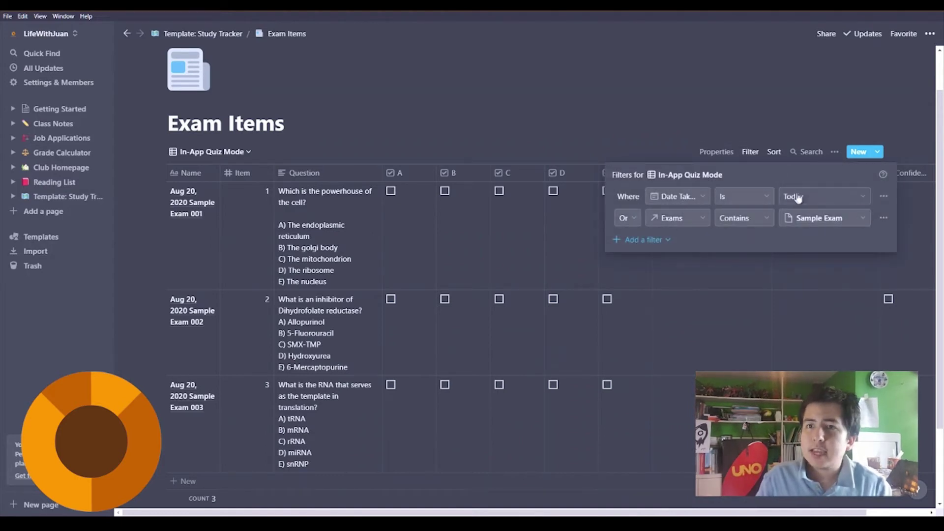
{"action": "left_click", "coordinate": [506, 111]}
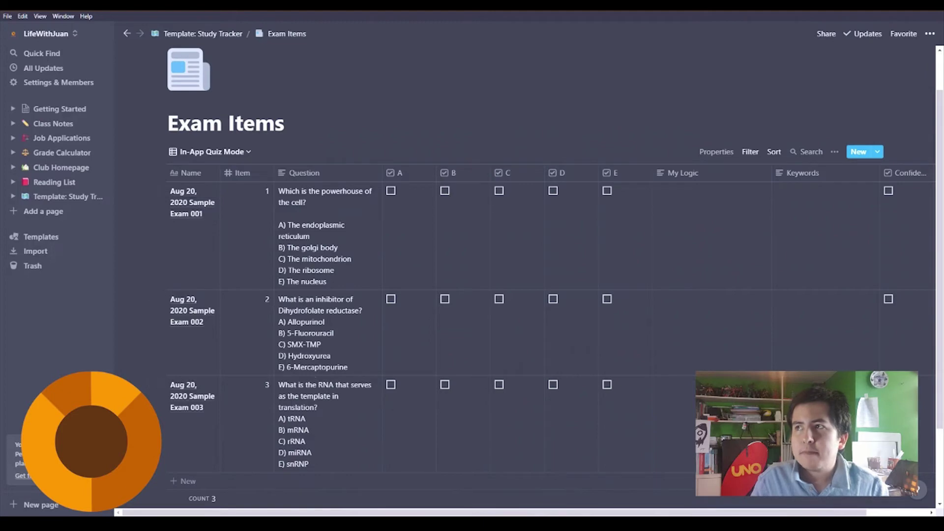
Answer question 1 with B, question 2 with C and question 3 with B, and widen the Confidence column to show its full name
{"action": "left_click_drag", "start_coordinate": [347, 512], "coordinate": [369, 512]}
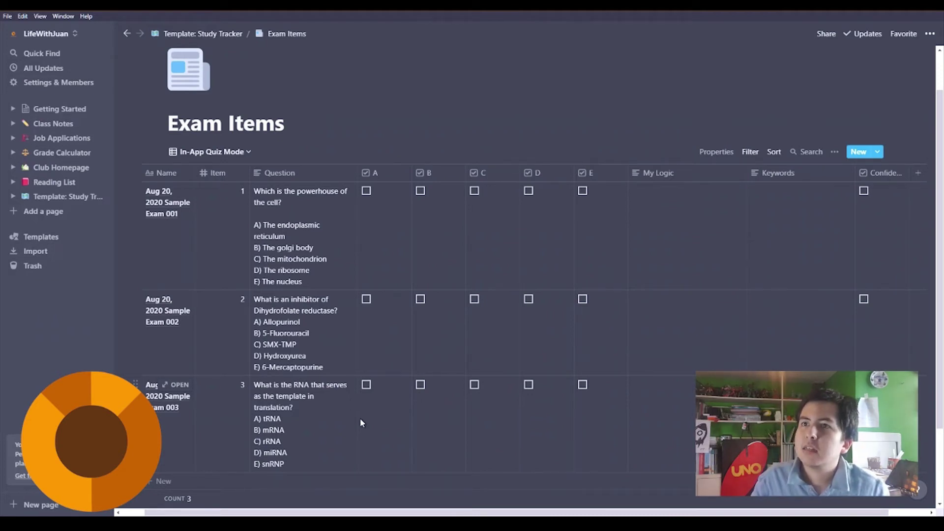
{"action": "left_click", "coordinate": [420, 191]}
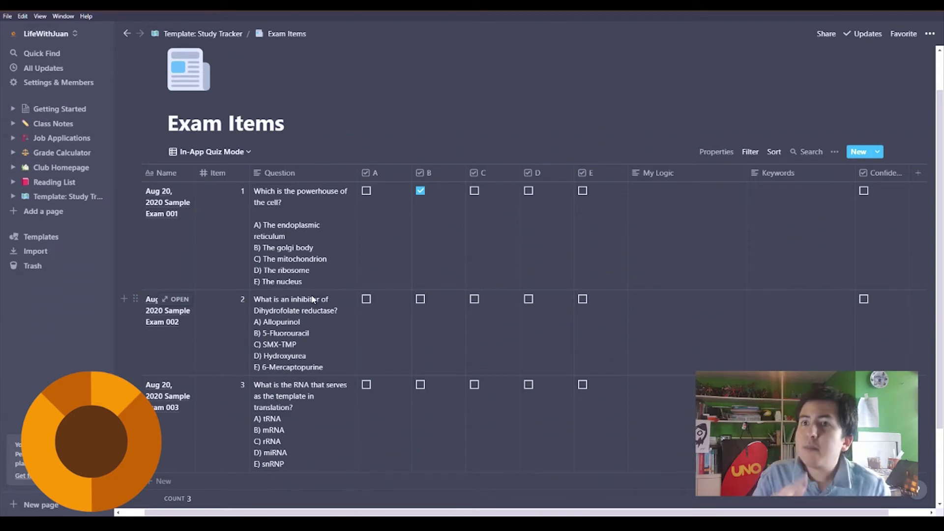
{"action": "left_click", "coordinate": [474, 299]}
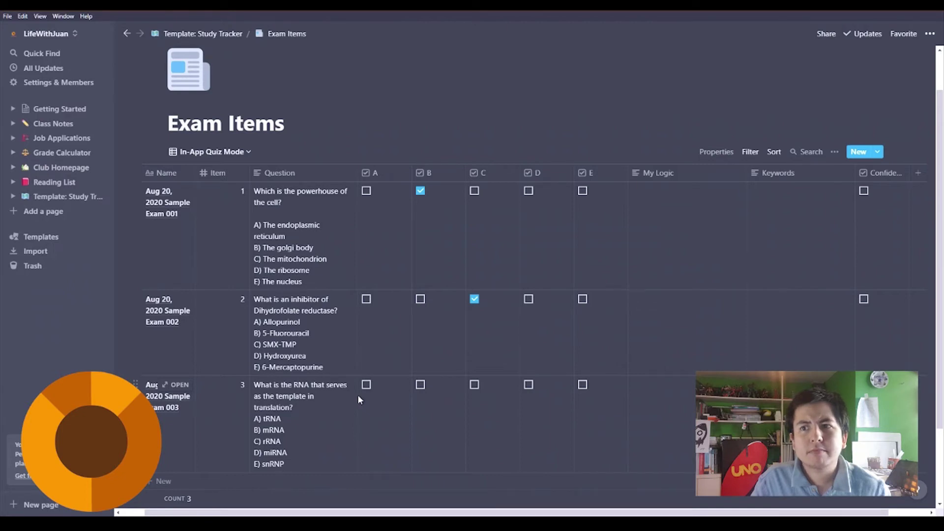
{"action": "left_click", "coordinate": [420, 385]}
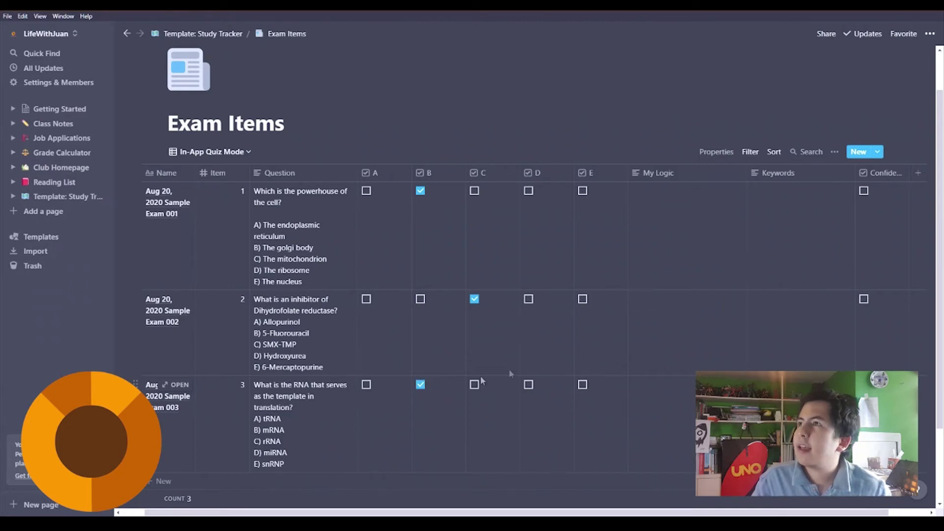
{"action": "left_click_drag", "start_coordinate": [910, 173], "coordinate": [926, 180]}
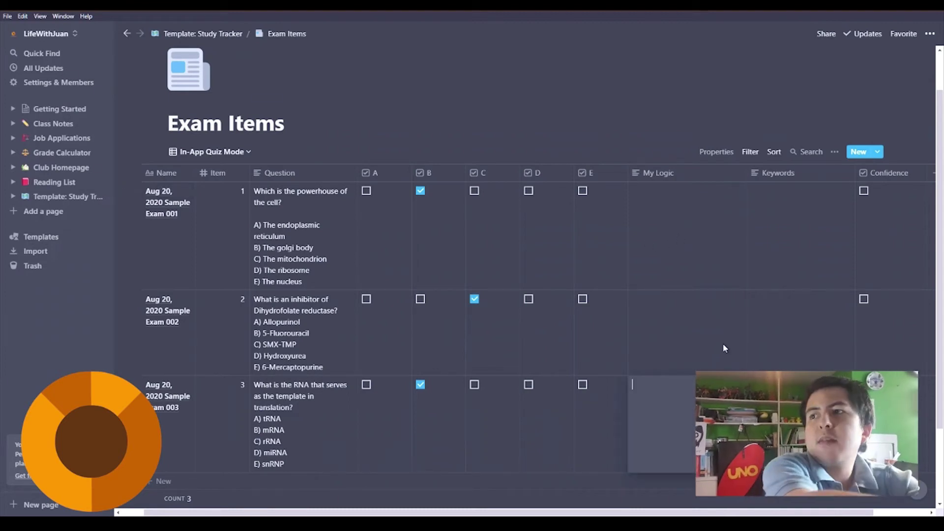
In question 2's My Logic, enter "DHF reductase, I associate with pyrimidine synthesis"
{"action": "left_click", "coordinate": [723, 344]}
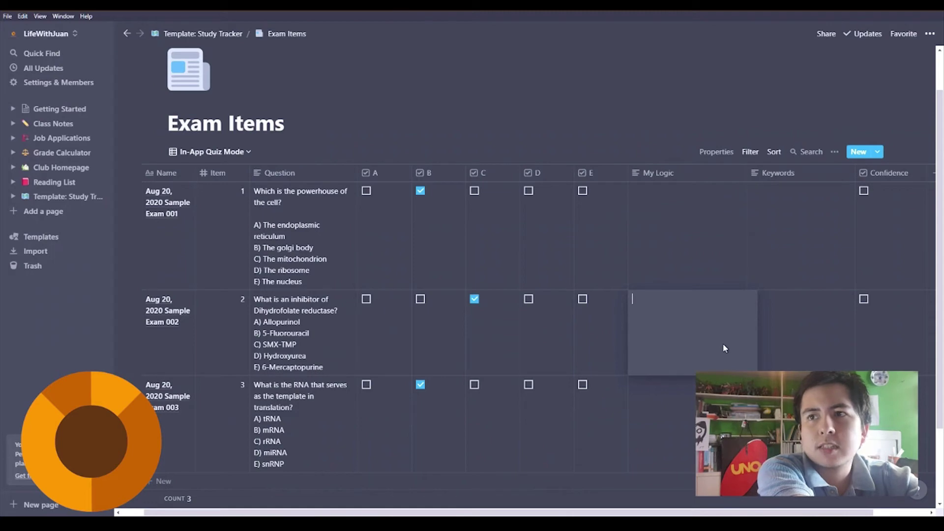
{"action": "type", "text": "DHF reductase, I associate with pyrimidine synthesis"}
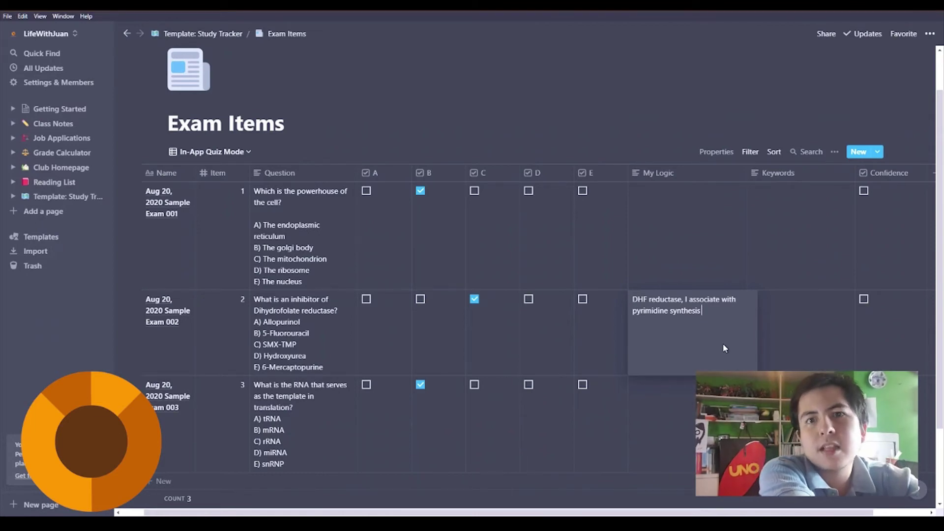
{"action": "type", "text": "\"py"}
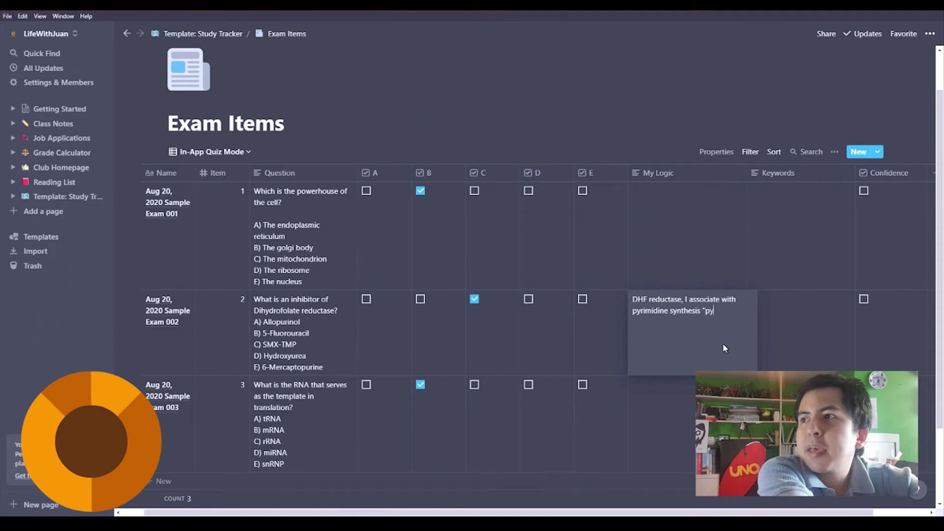
{"action": "type", "text": "ramidine\""}
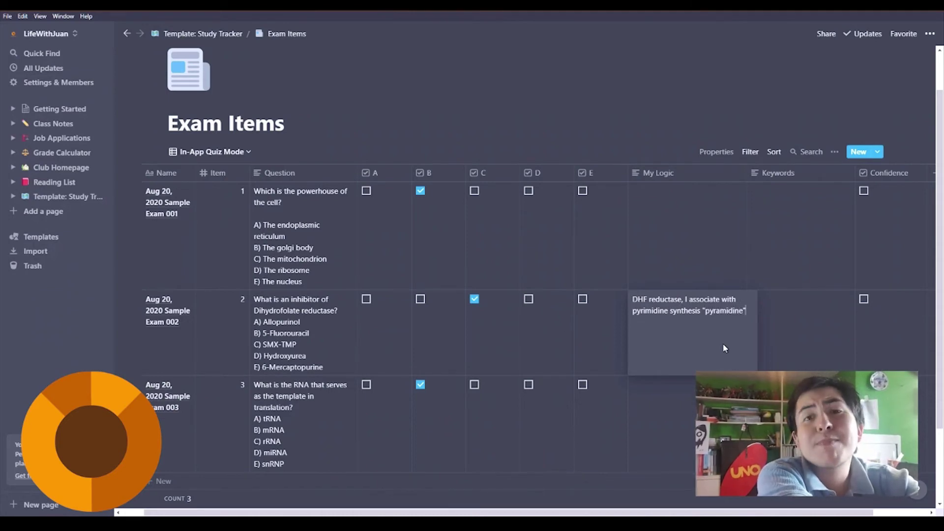
{"action": "key", "text": "BackSpace"}
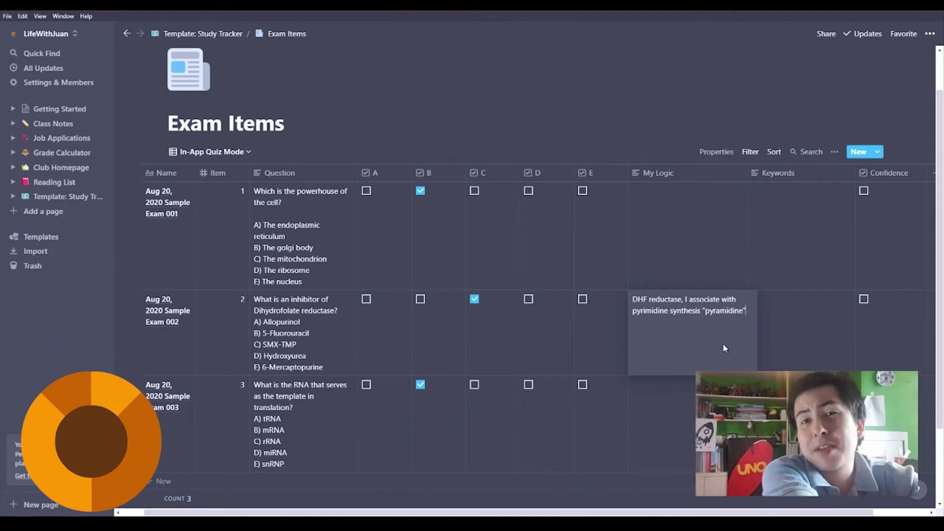
{"action": "key", "text": "BackSpace"}
{"action": "key", "text": "BackSpace"}
{"action": "key", "text": "BackSpace"}
{"action": "key", "text": "BackSpace"}
{"action": "key", "text": "BackSpace"}
{"action": "key", "text": "BackSpace"}
{"action": "key", "text": "BackSpace"}
{"action": "key", "text": "BackSpace"}
{"action": "key", "text": "BackSpace"}
{"action": "key", "text": "BackSpace"}
{"action": "key", "text": "BackSpace"}
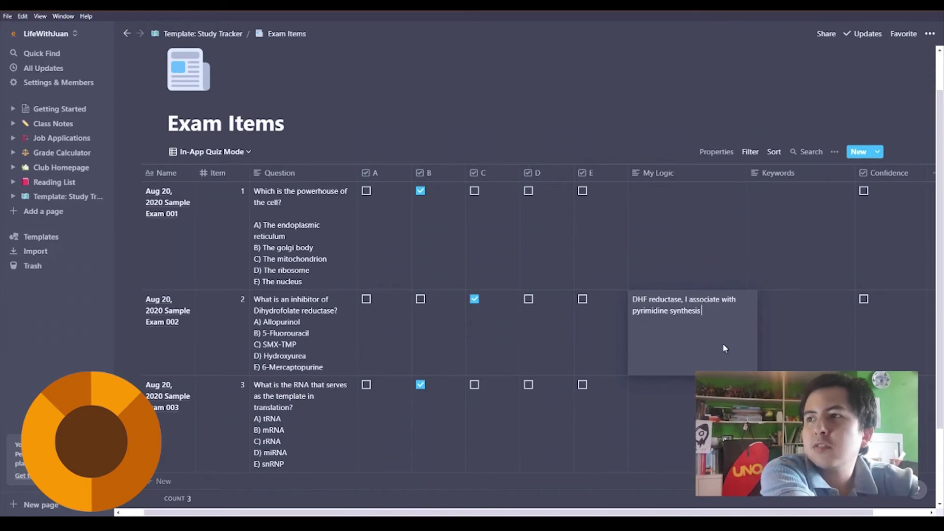
Extend question 2's My Logic text with ". And I also associate 5fluorouracil and SMX-TMP with pyrimidine synthesis."
{"action": "type", "text": ","}
{"action": "type", "text": " And "}
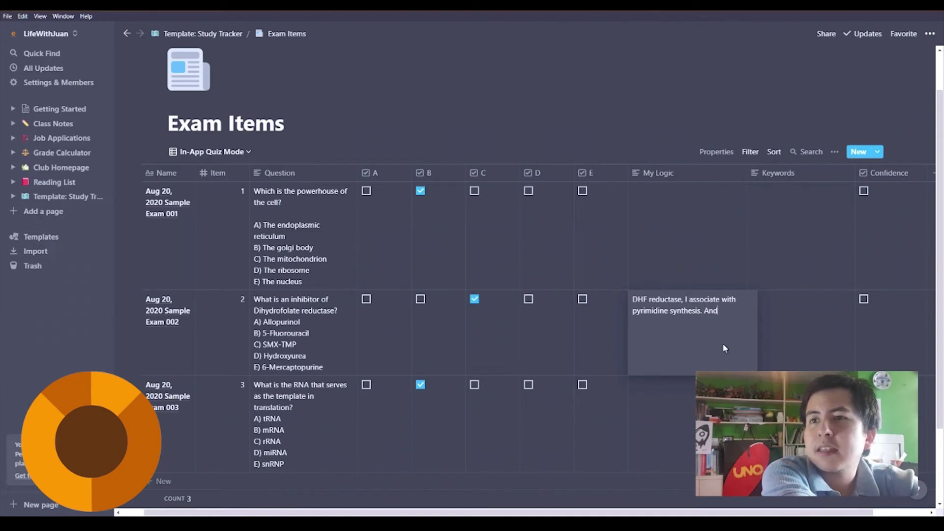
{"action": "type", "text": "I aalso"}
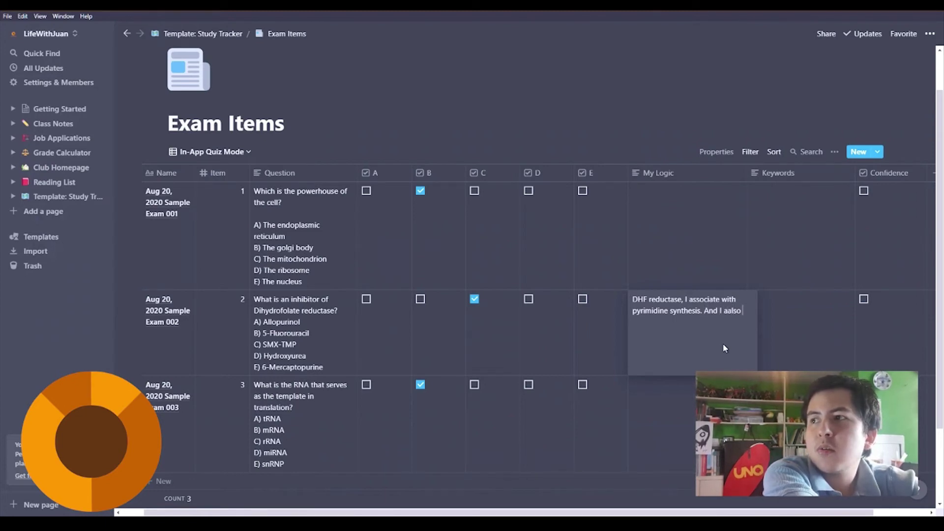
{"action": "key", "text": "BackSpace"}
{"action": "key", "text": "BackSpace"}
{"action": "key", "text": "BackSpace"}
{"action": "type", "text": "lso asso"}
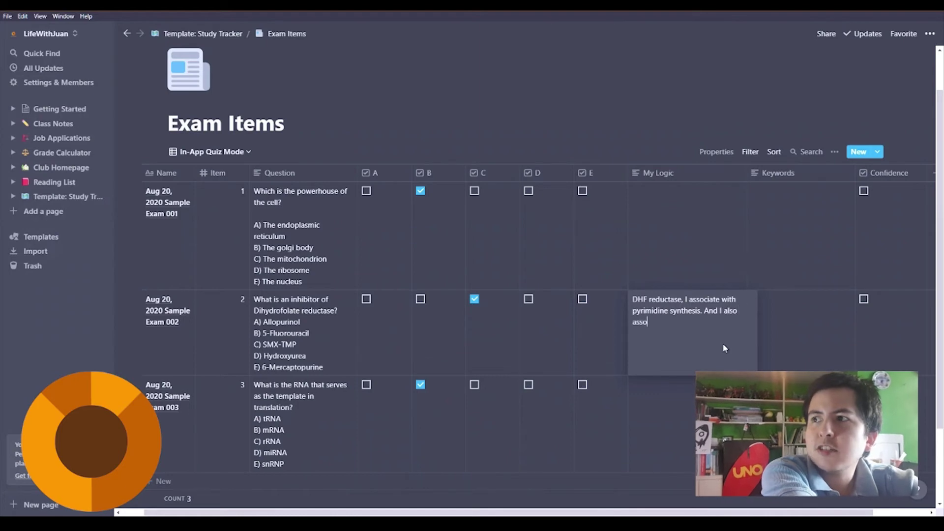
{"action": "type", "text": "ciate 5"}
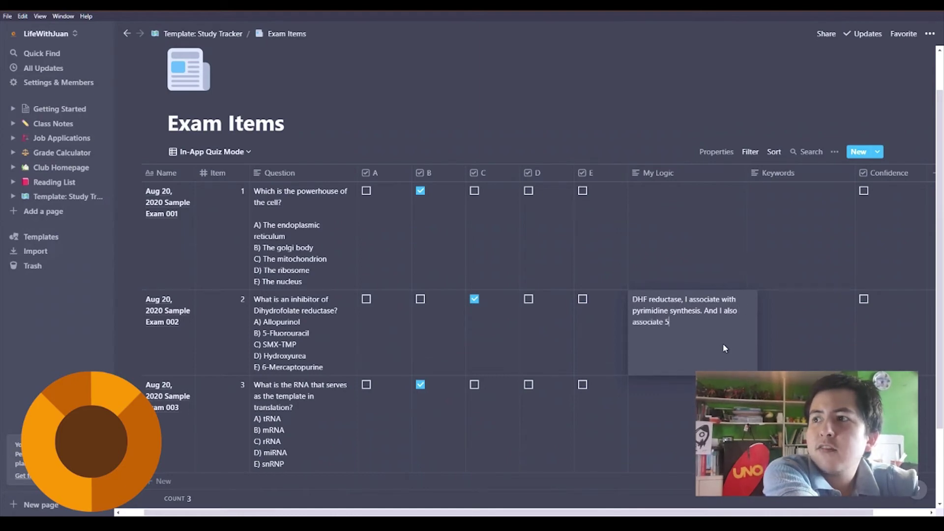
{"action": "type", "text": "fluor"}
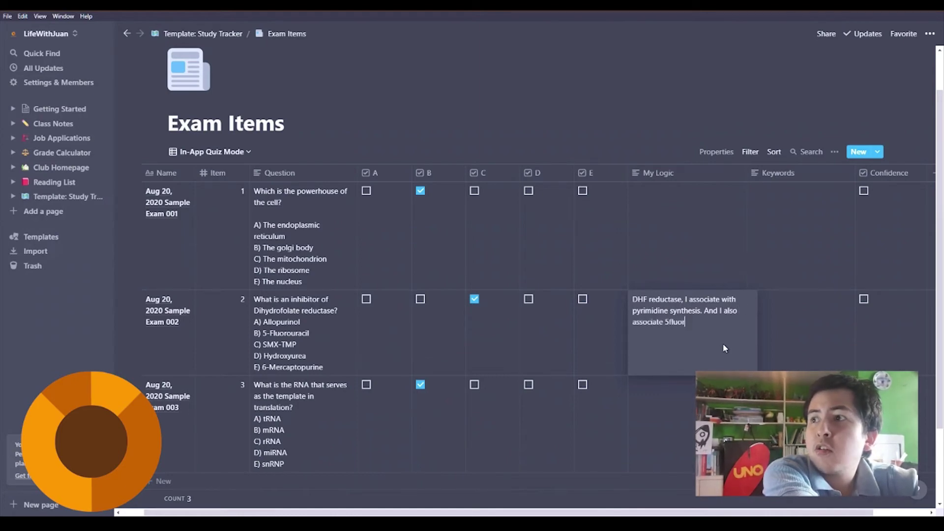
{"action": "type", "text": "ouracil "}
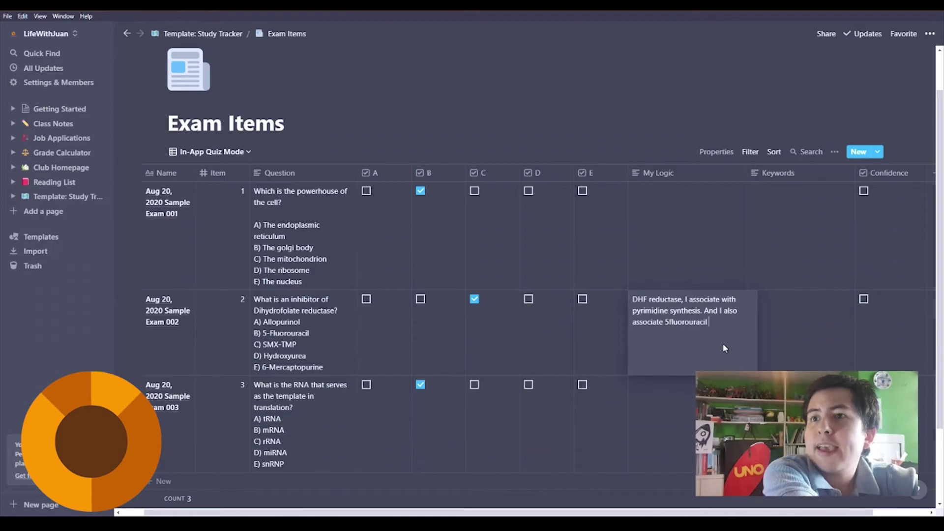
{"action": "type", "text": "and SMX-T"}
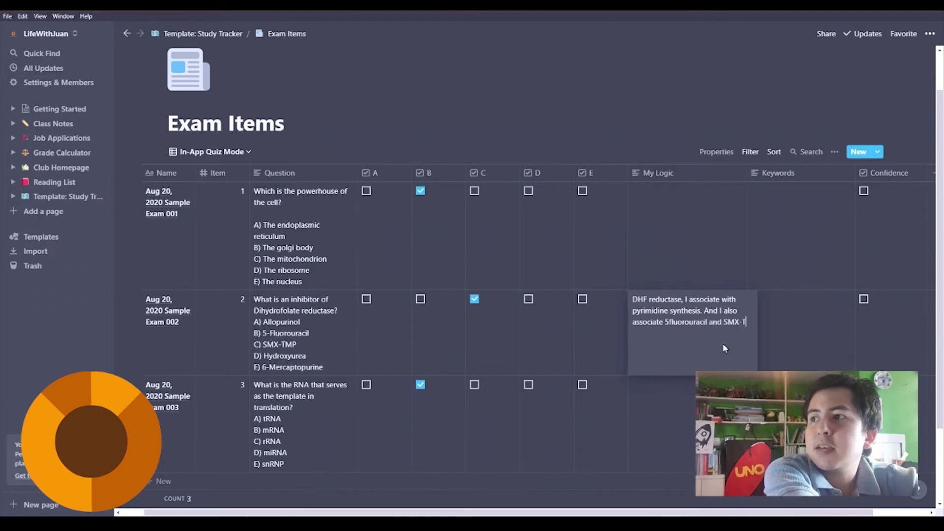
{"action": "type", "text": "MP with pyrmi"}
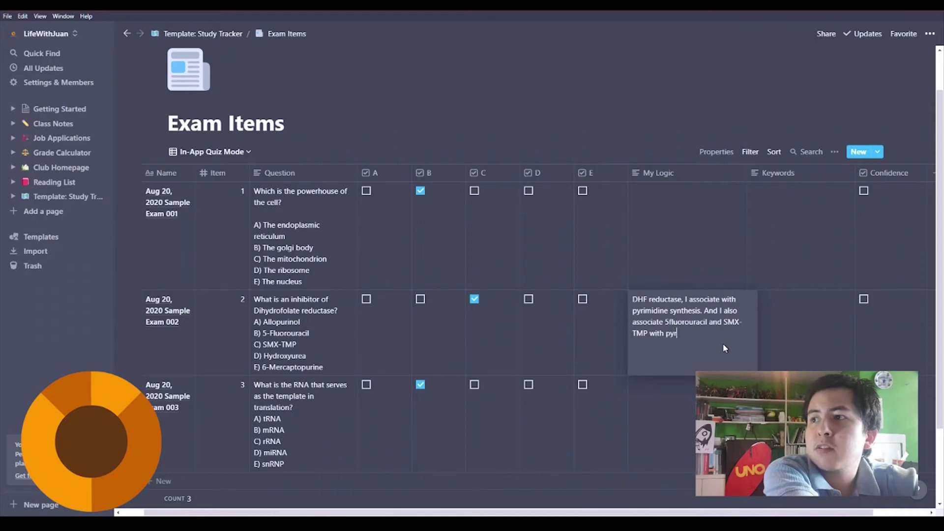
{"action": "key", "text": "BackSpace"}
{"action": "key", "text": "BackSpace"}
{"action": "key", "text": "BackSpace"}
{"action": "type", "text": "rid"}
{"action": "type", "text": "imidine snyt"}
{"action": "key", "text": "BackSpace"}
{"action": "key", "text": "BackSpace"}
{"action": "key", "text": "BackSpace"}
{"action": "type", "text": "ynthesis."}
{"action": "key", "text": "Return"}
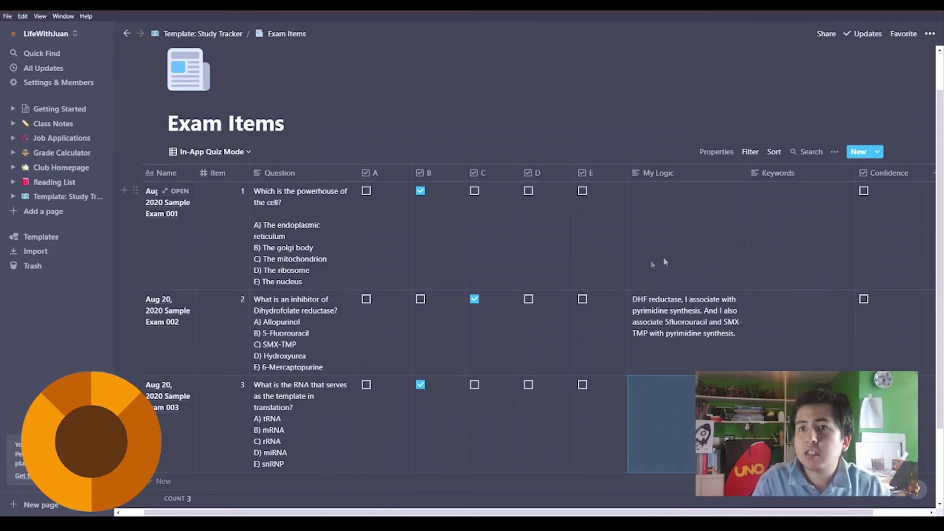
Enter "organelles, cell" as the Keywords for question 1
{"action": "left_click", "coordinate": [791, 261]}
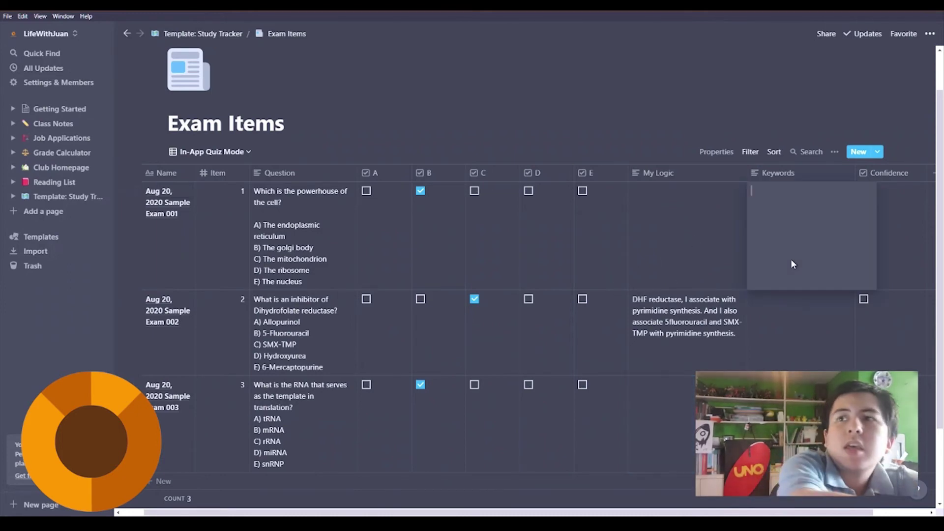
{"action": "type", "text": "organelles, "}
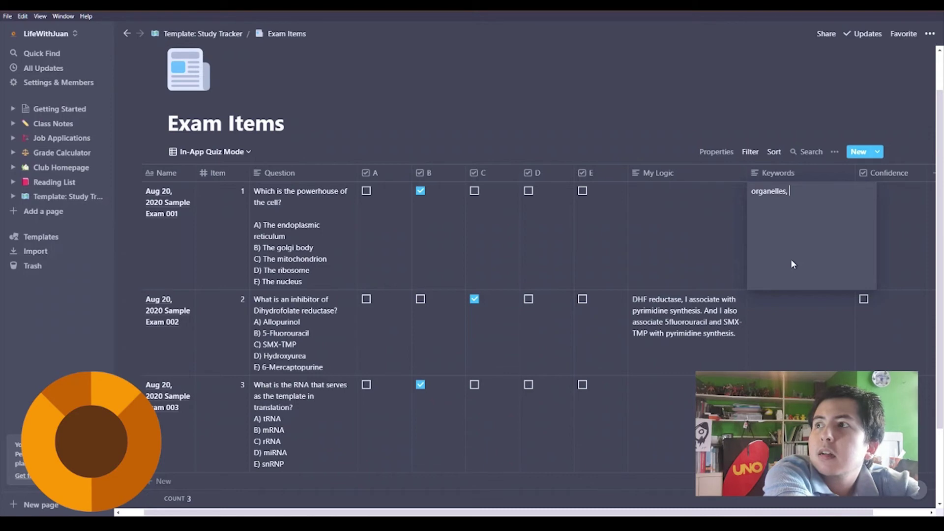
{"action": "type", "text": "ce"}
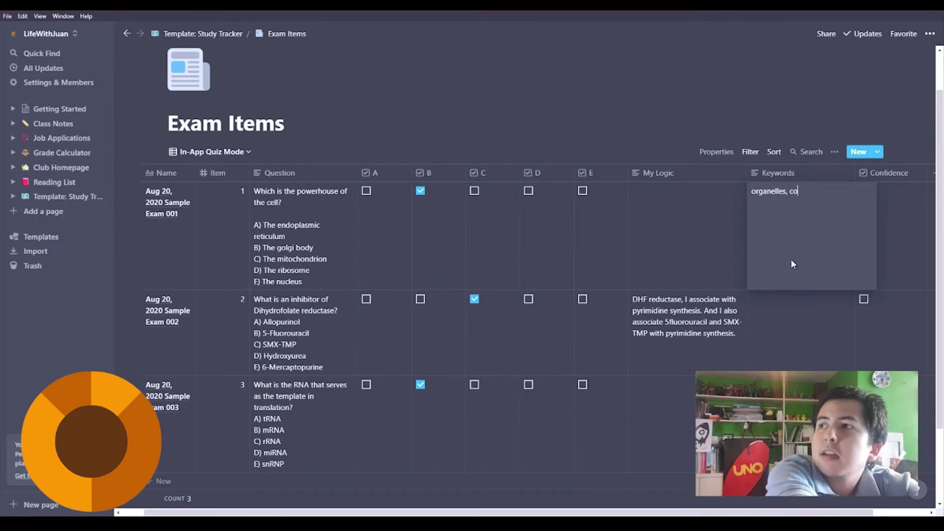
{"action": "type", "text": "ll"}
{"action": "key", "text": "Return"}
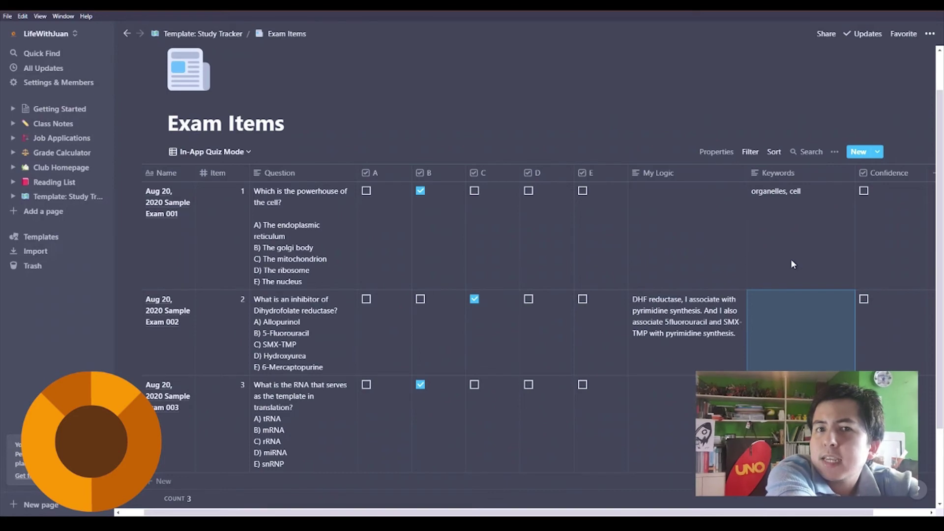
Enter "inhibitors, dihydrofolate reductase" as the Keywords for question 2
{"action": "type", "text": "inhi"}
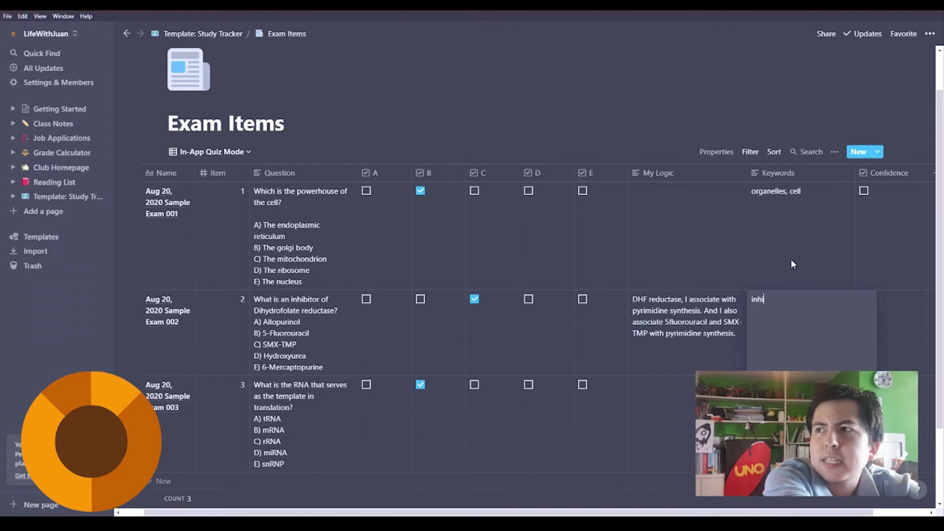
{"action": "type", "text": "bitors,"}
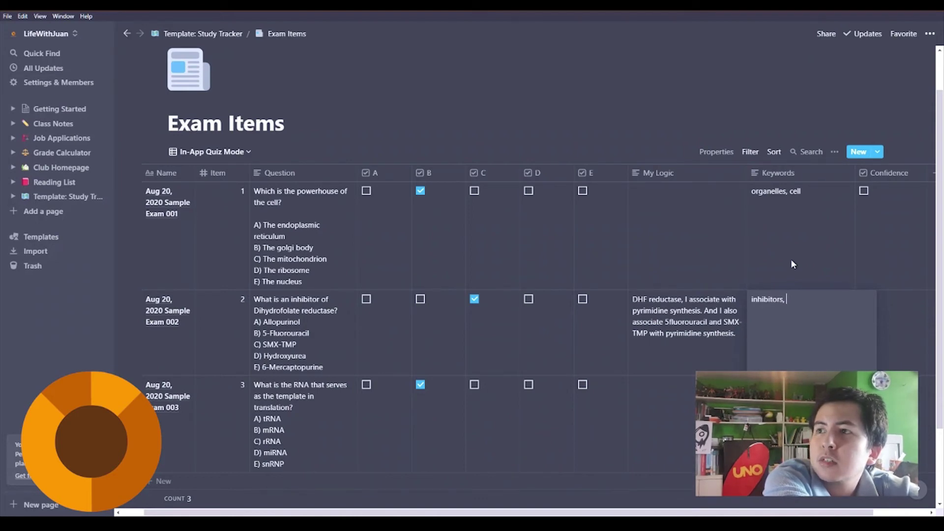
{"action": "type", "text": " dih"}
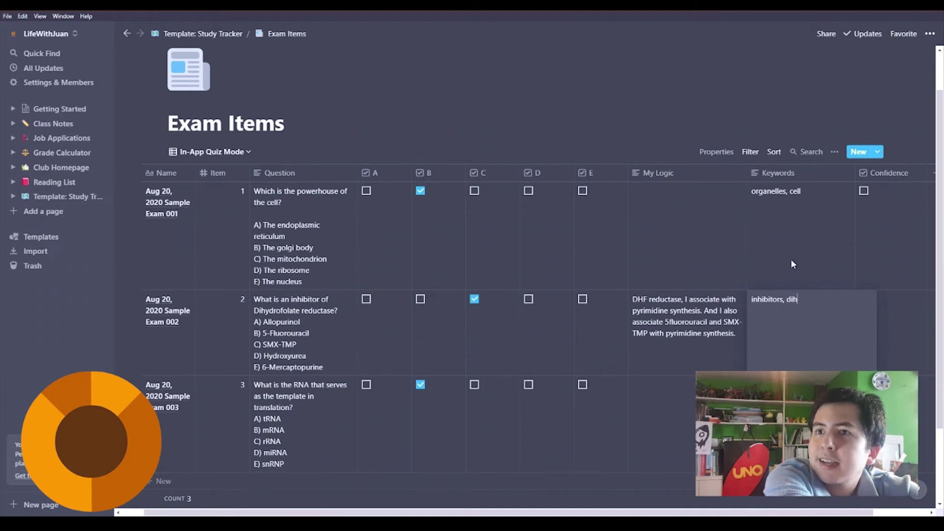
{"action": "type", "text": "ydrofolate re"}
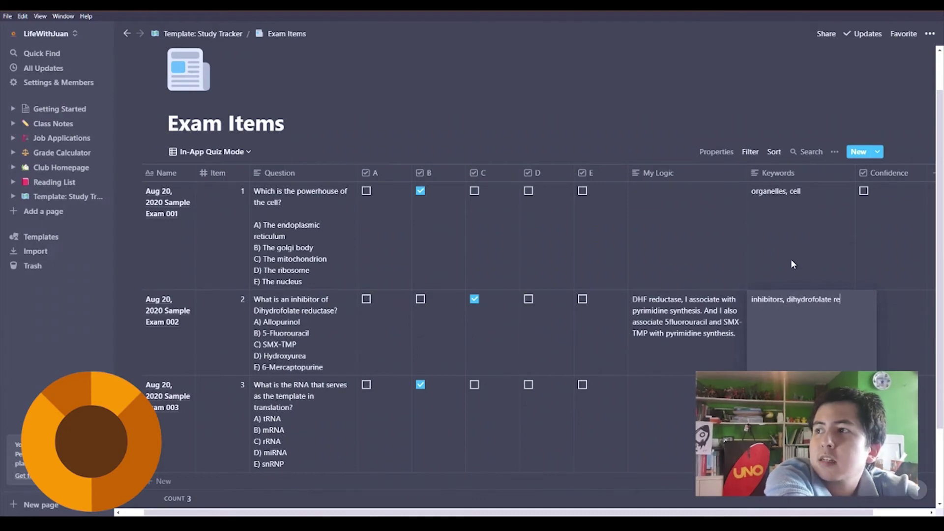
{"action": "type", "text": "ductase"}
{"action": "key", "text": "Escape"}
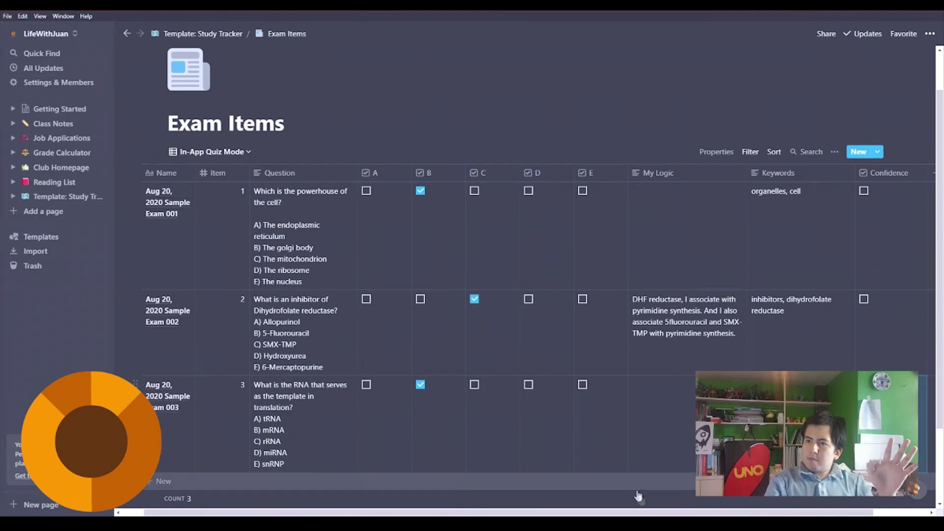
Mark Confidence for questions 1 and 3, checking the quiz view's sort rules in between
{"action": "left_click_drag", "start_coordinate": [654, 513], "coordinate": [656, 513]}
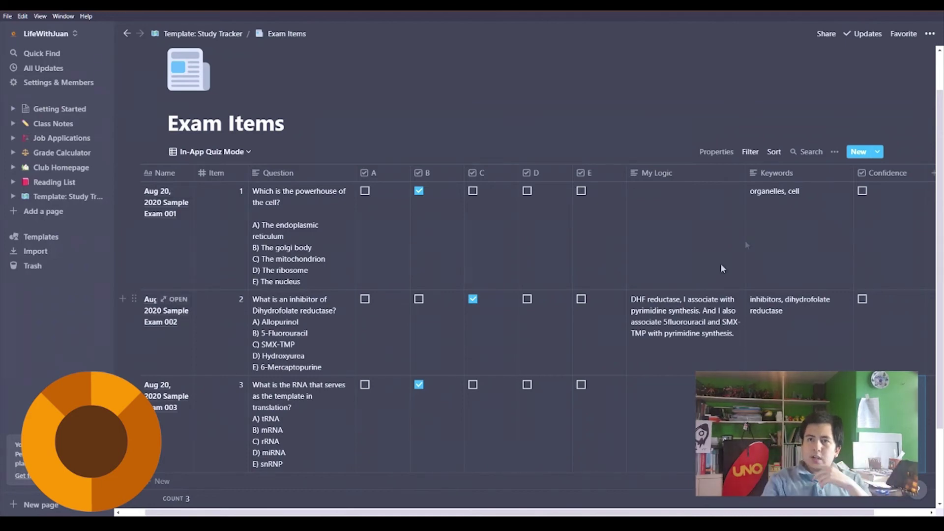
{"action": "left_click", "coordinate": [863, 192]}
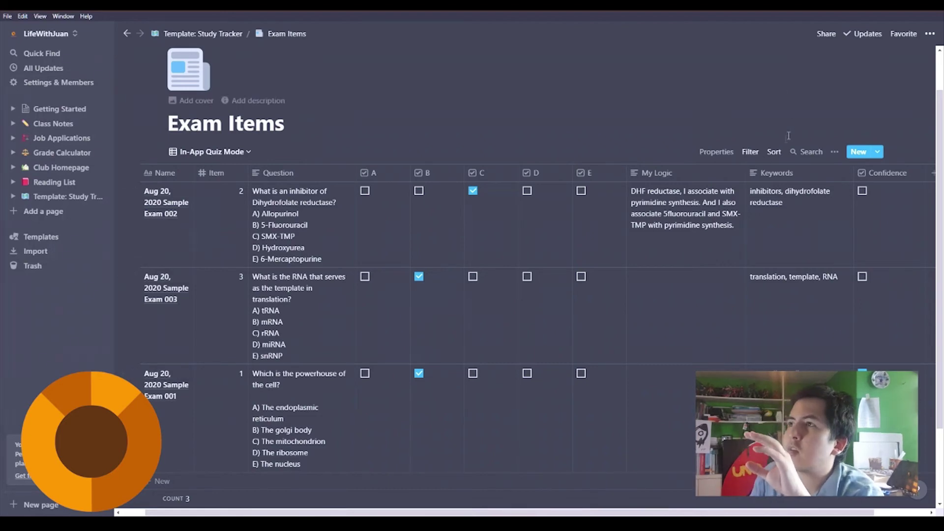
{"action": "left_click", "coordinate": [774, 151]}
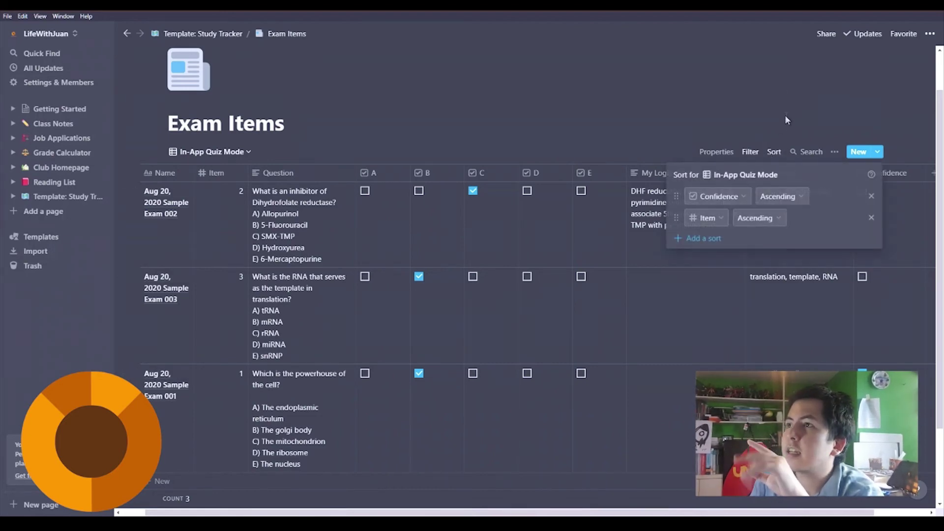
{"action": "left_click", "coordinate": [784, 114]}
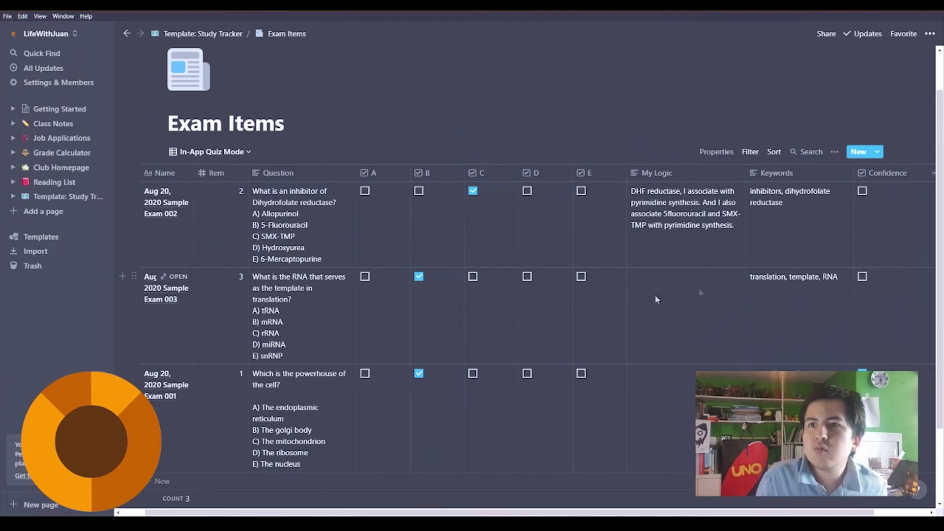
{"action": "left_click", "coordinate": [862, 276]}
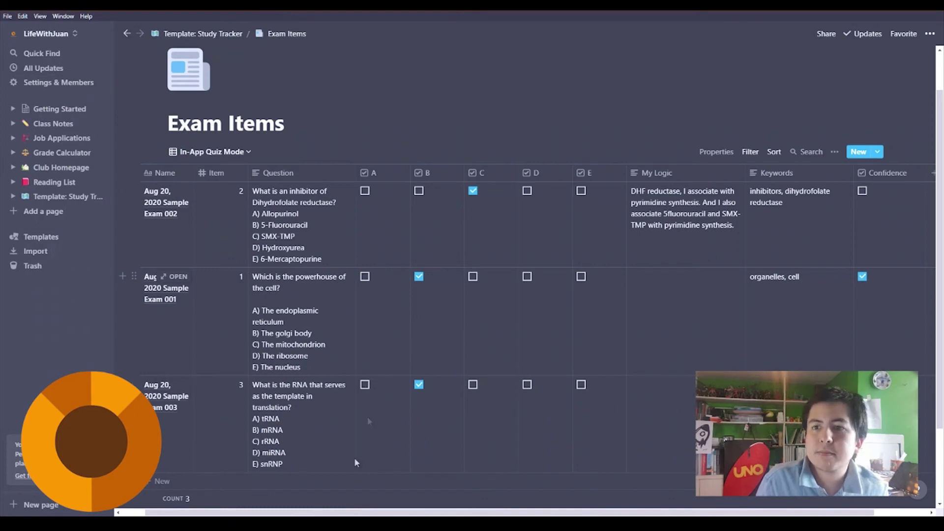
Switch Exam Items to the Review and Feedback view and calculate the average of the Score column
{"action": "mouse_move", "coordinate": [370, 498]}
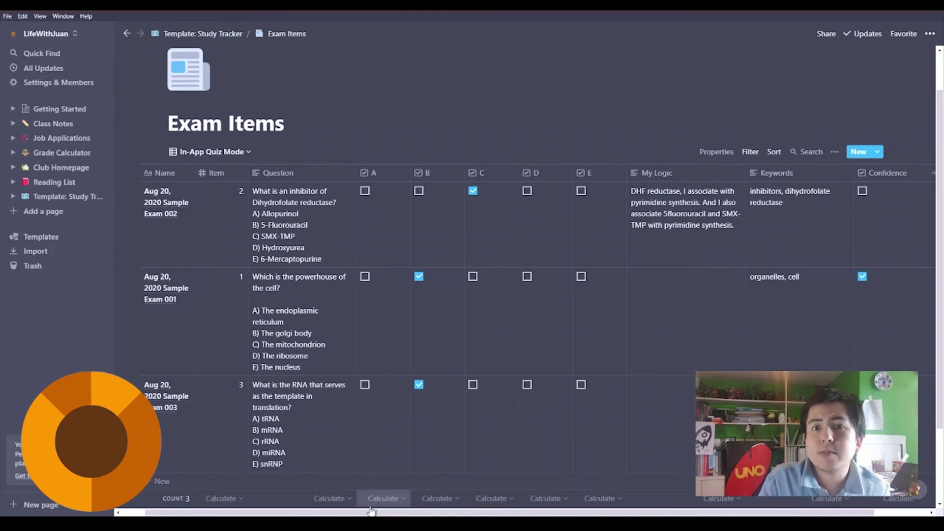
{"action": "left_click_drag", "start_coordinate": [372, 511], "coordinate": [195, 506]}
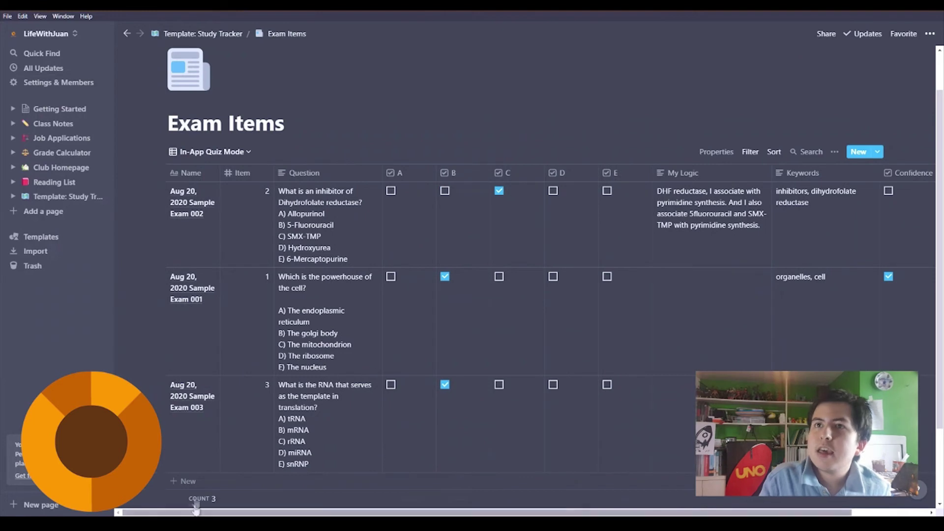
{"action": "left_click", "coordinate": [215, 152]}
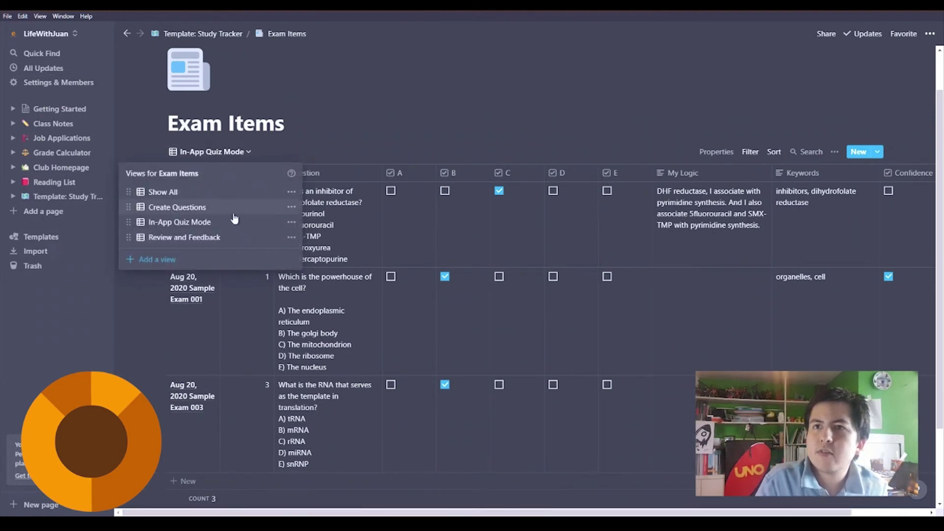
{"action": "left_click", "coordinate": [230, 237]}
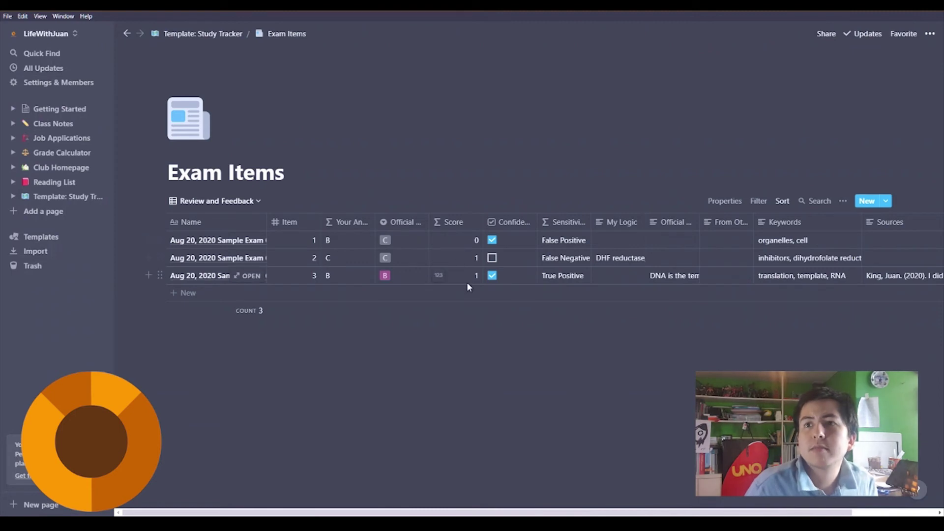
{"action": "left_click", "coordinate": [462, 313]}
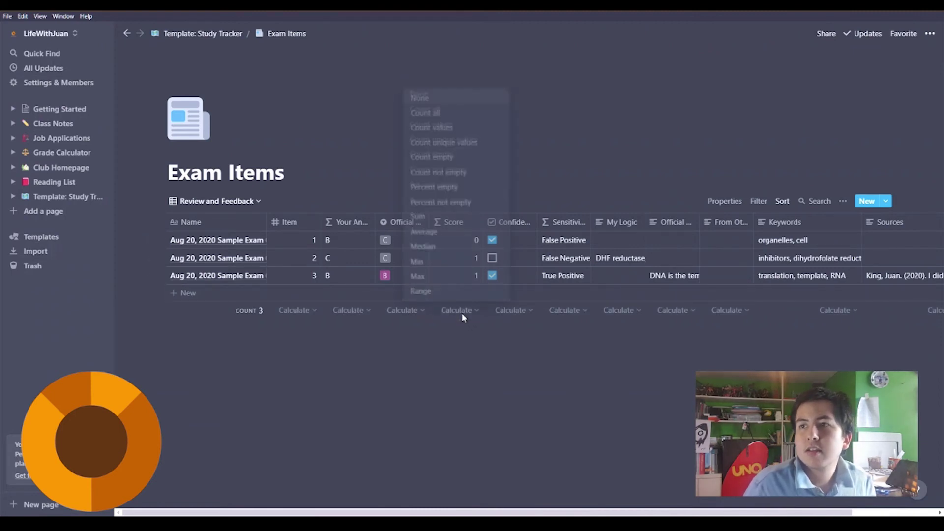
{"action": "left_click", "coordinate": [424, 231]}
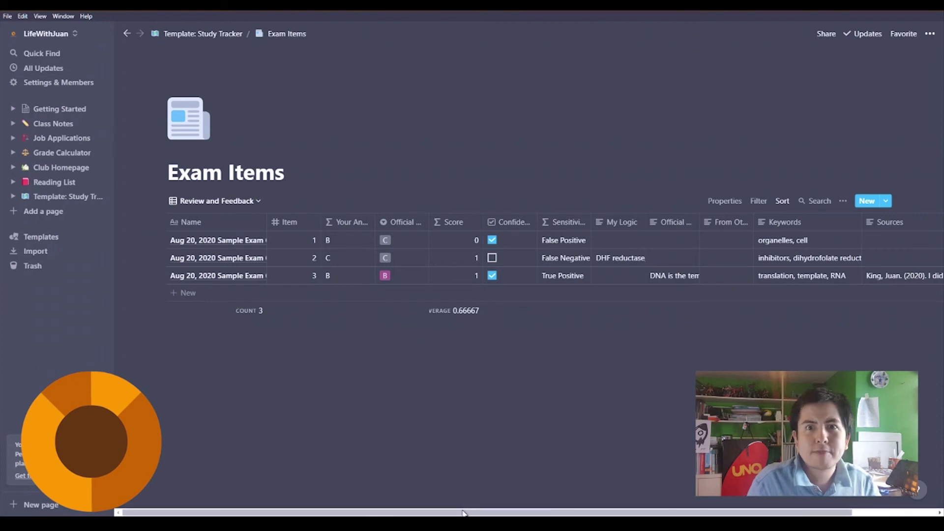
Read question 2's full My Logic text, question 3's official explanation, and the full name of that explanation column
{"action": "left_click_drag", "start_coordinate": [462, 513], "coordinate": [622, 489]}
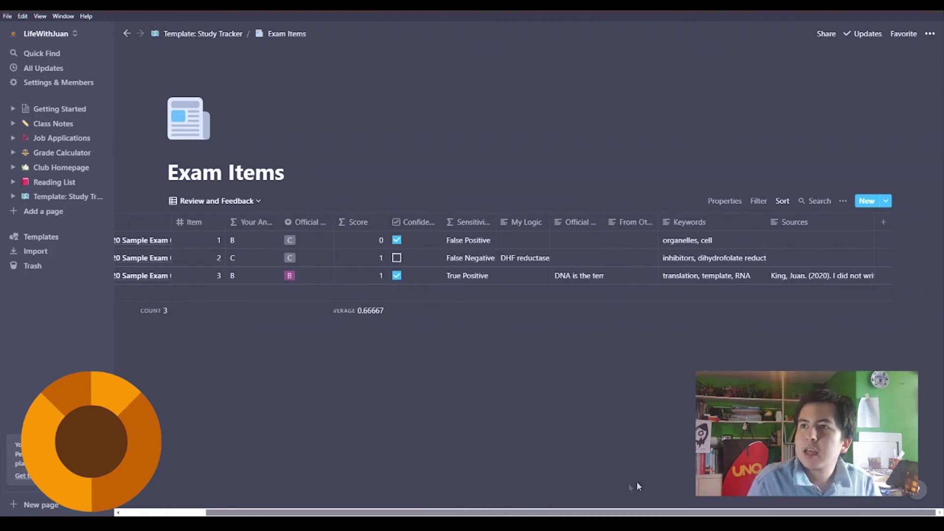
{"action": "left_click", "coordinate": [537, 257]}
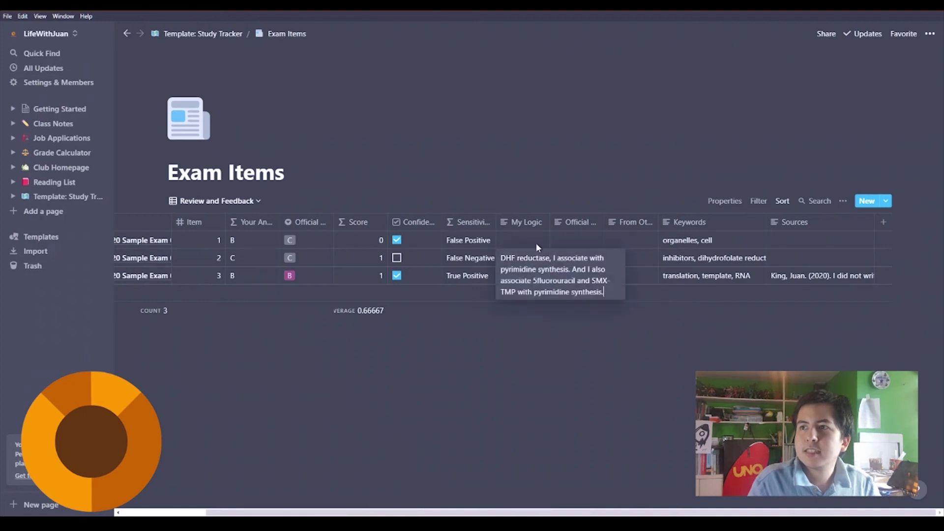
{"action": "key", "text": "Escape"}
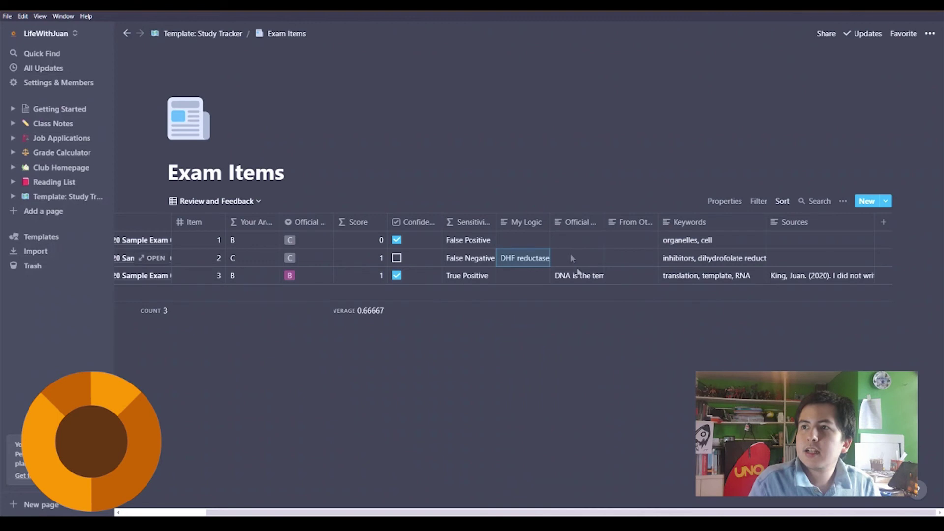
{"action": "left_click", "coordinate": [585, 279]}
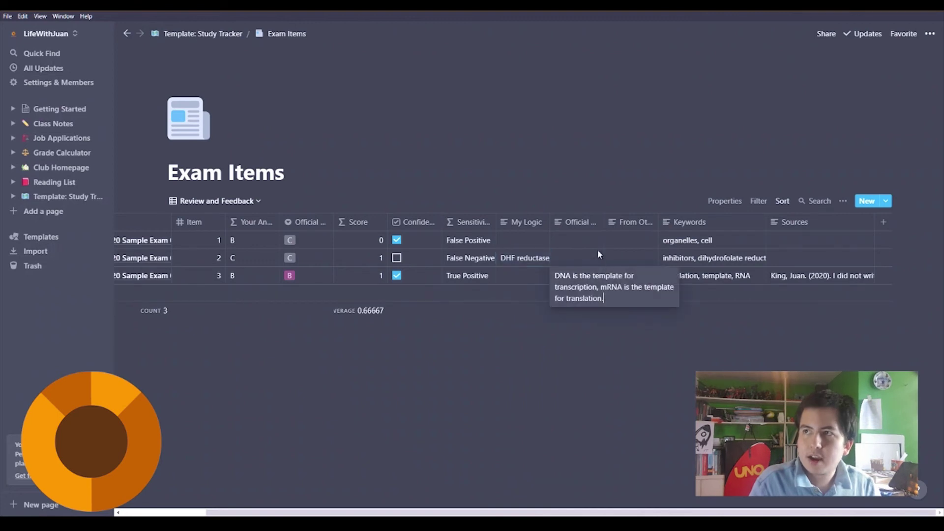
{"action": "key", "text": "Escape"}
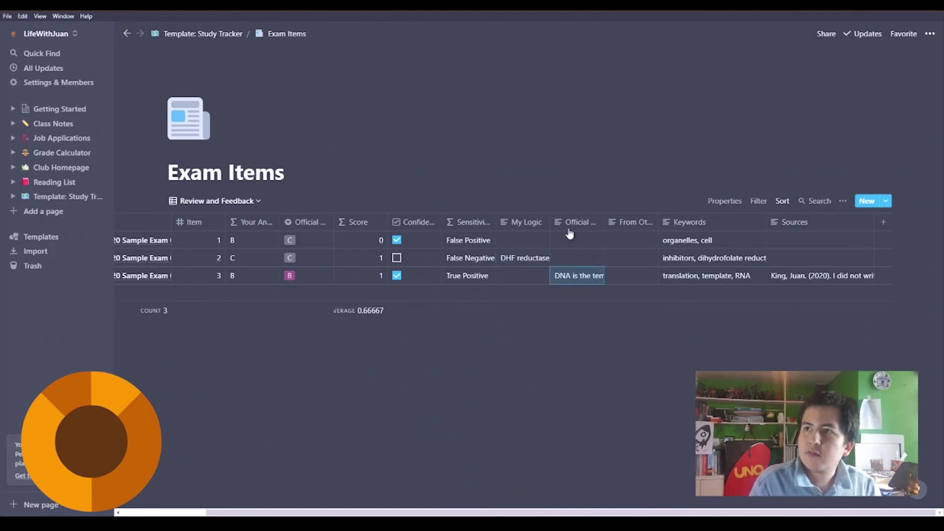
{"action": "left_click", "coordinate": [598, 227]}
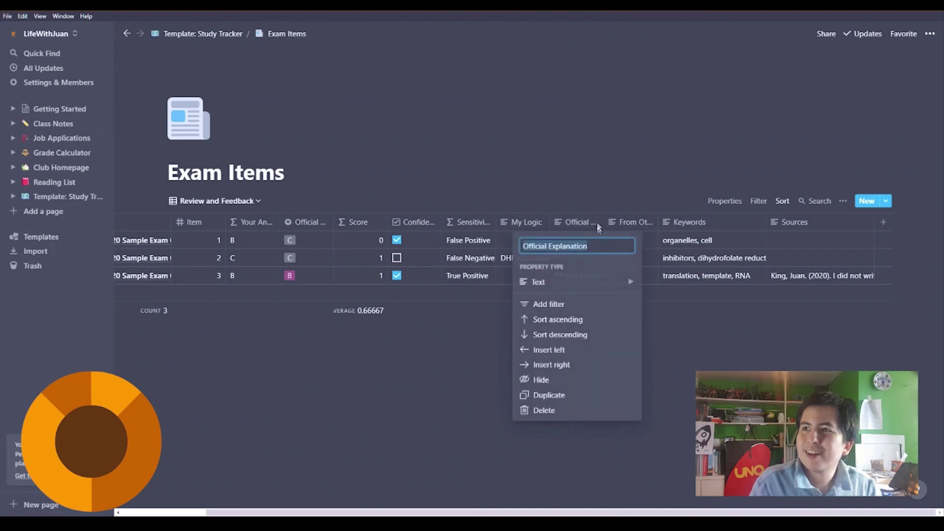
Reread question 3's official explanation and go from the Study Tracker page to the Exam Assessment database
{"action": "key", "text": "Escape"}
{"action": "left_click", "coordinate": [584, 279]}
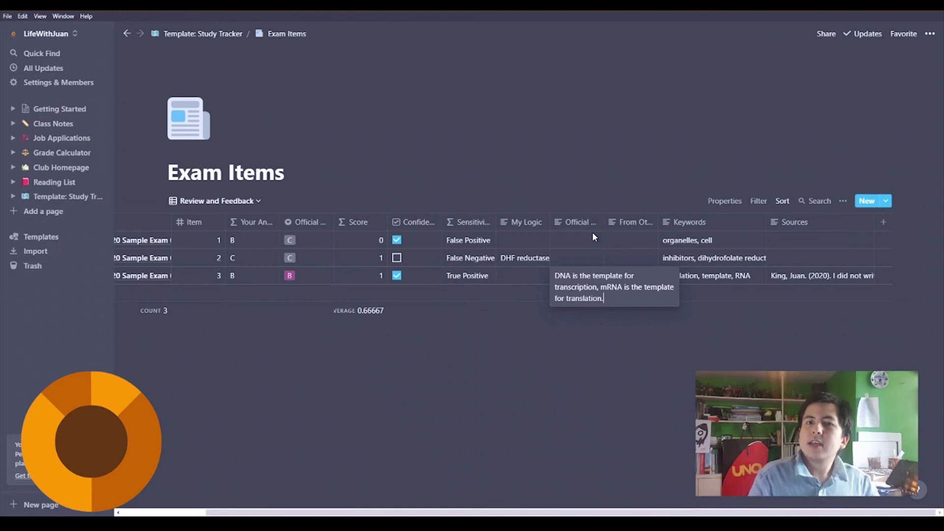
{"action": "key", "text": "Escape"}
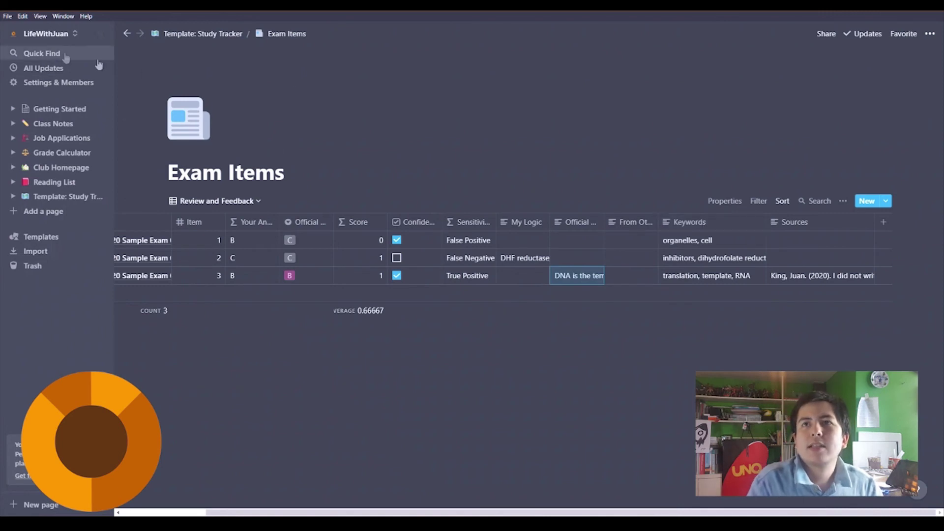
{"action": "left_click", "coordinate": [192, 34]}
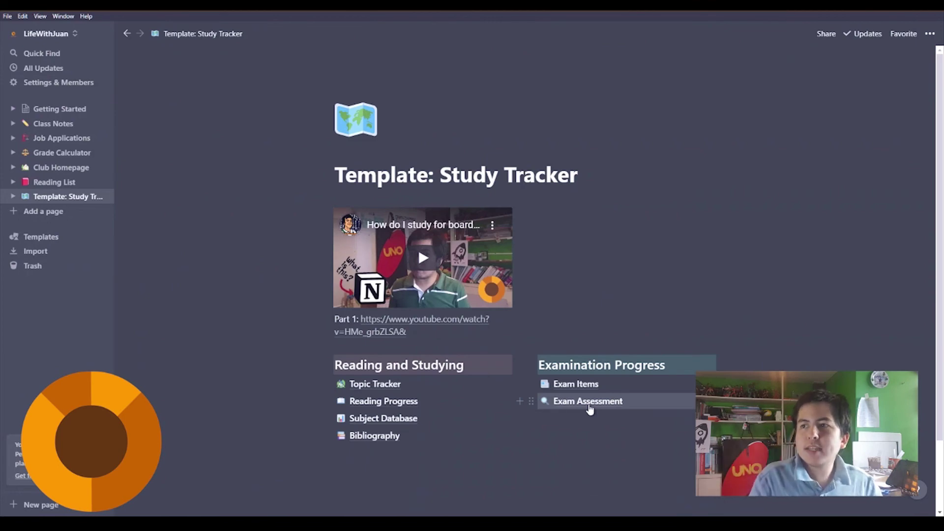
{"action": "left_click", "coordinate": [590, 409]}
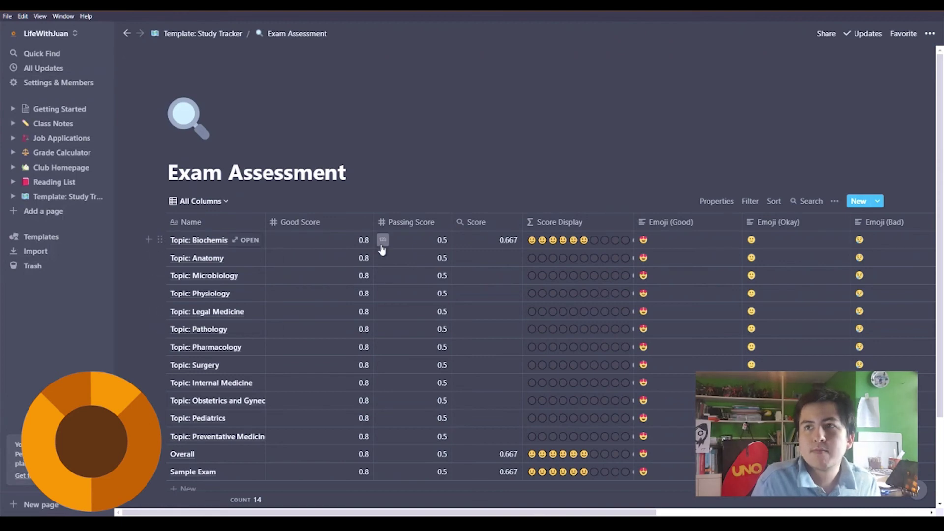
Format the Good Score and Passing Score columns as Percent and narrow the Good Score column
{"action": "left_click", "coordinate": [276, 241]}
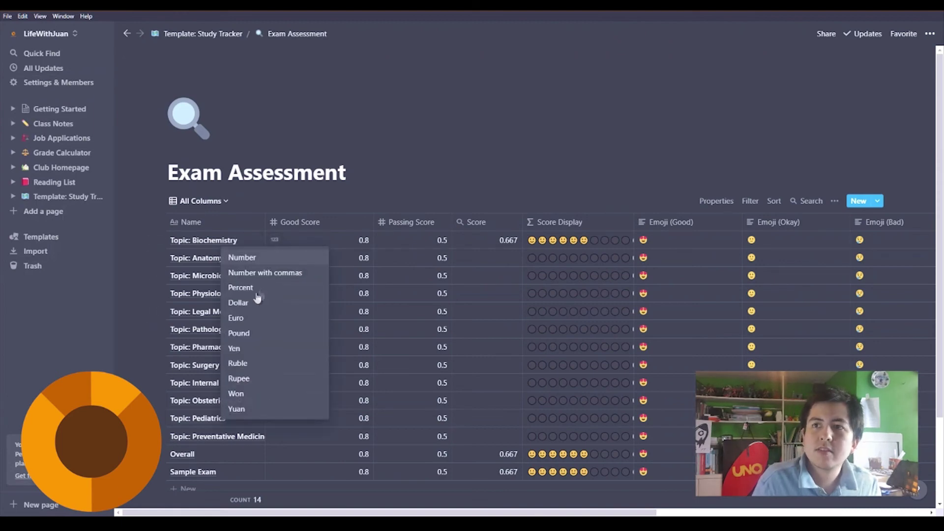
{"action": "left_click", "coordinate": [270, 287]}
{"action": "left_click", "coordinate": [383, 240]}
{"action": "left_click", "coordinate": [348, 290]}
{"action": "left_click", "coordinate": [464, 241]}
{"action": "key", "text": "Escape"}
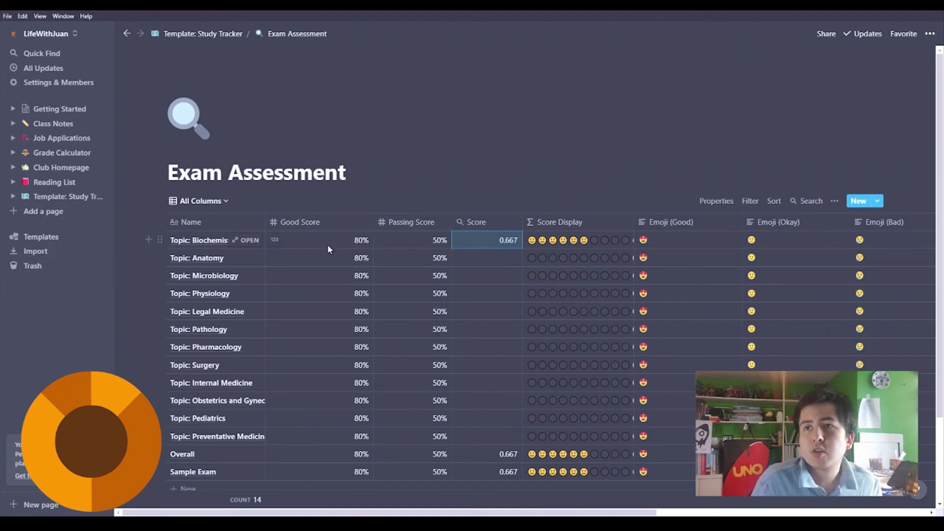
{"action": "left_click_drag", "start_coordinate": [377, 229], "coordinate": [339, 229]}
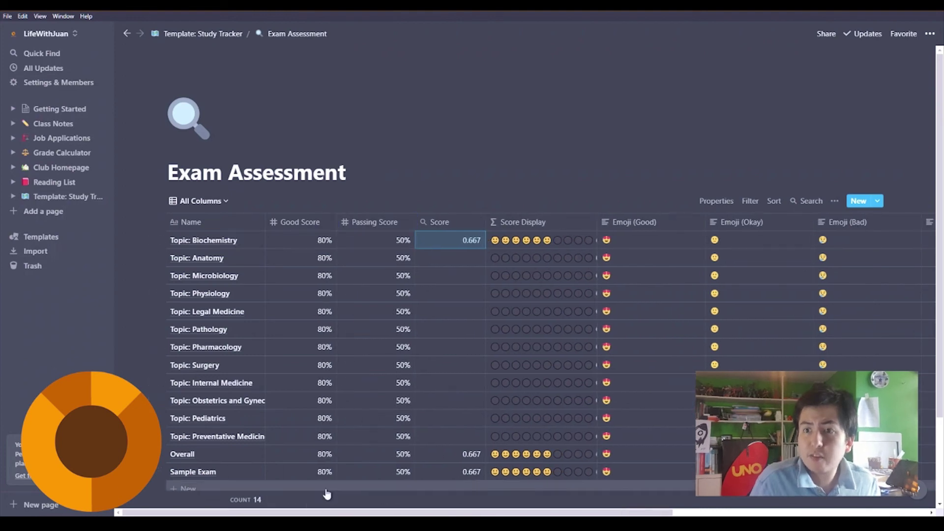
Check the Score column's rollup settings and widen the Score Display column enough to fit its percentages
{"action": "scroll", "coordinate": [388, 291], "scroll_direction": "right", "scroll_amount": 3}
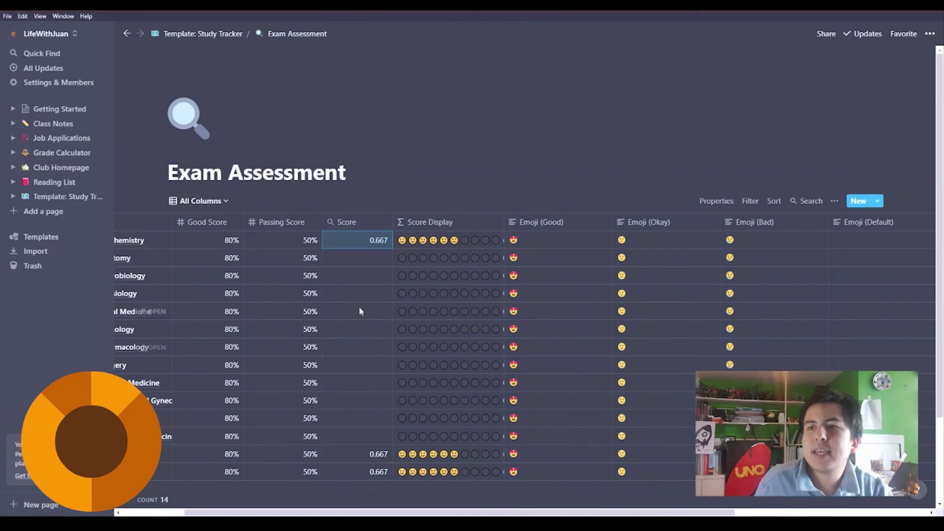
{"action": "left_click", "coordinate": [366, 251]}
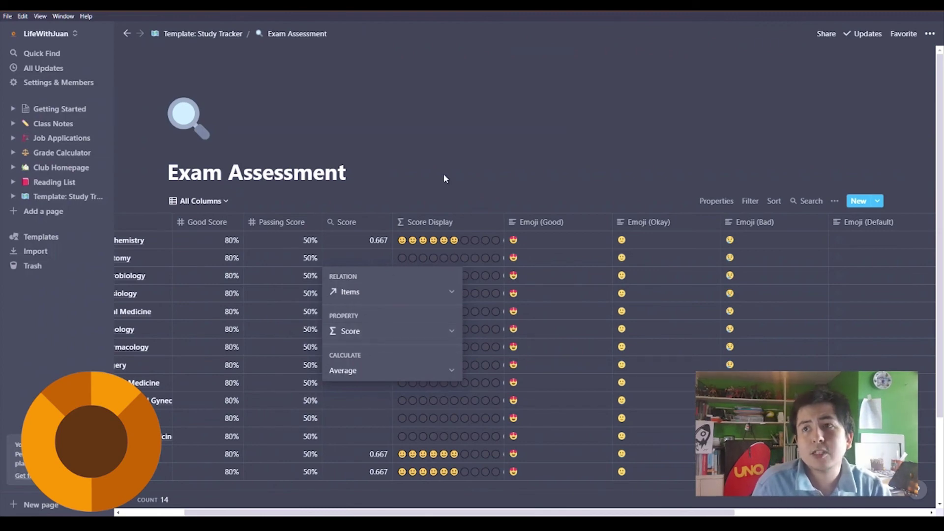
{"action": "key", "text": "Escape"}
{"action": "left_click_drag", "start_coordinate": [502, 222], "coordinate": [537, 222]}
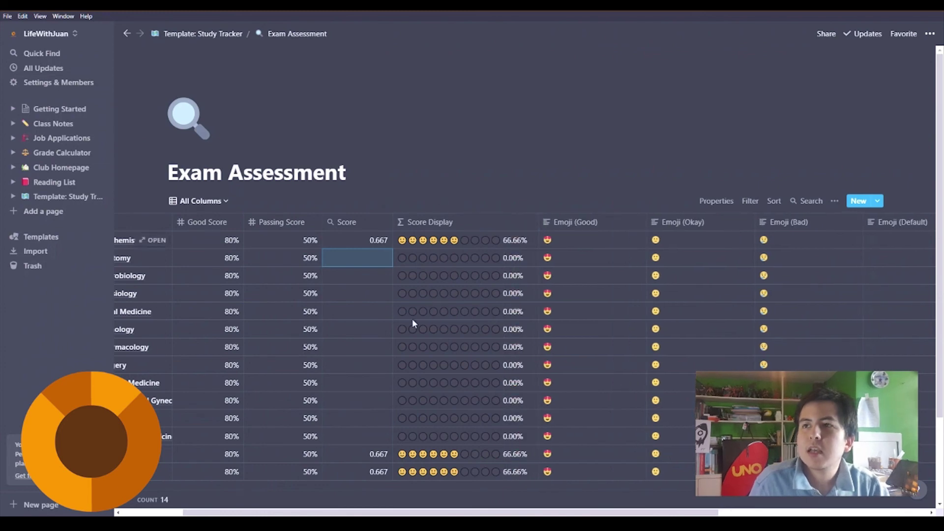
Examine all Exam Assessment columns from Name through Items, and the condensed layout of the view named View
{"action": "scroll", "coordinate": [554, 490], "scroll_direction": "left", "scroll_amount": 3}
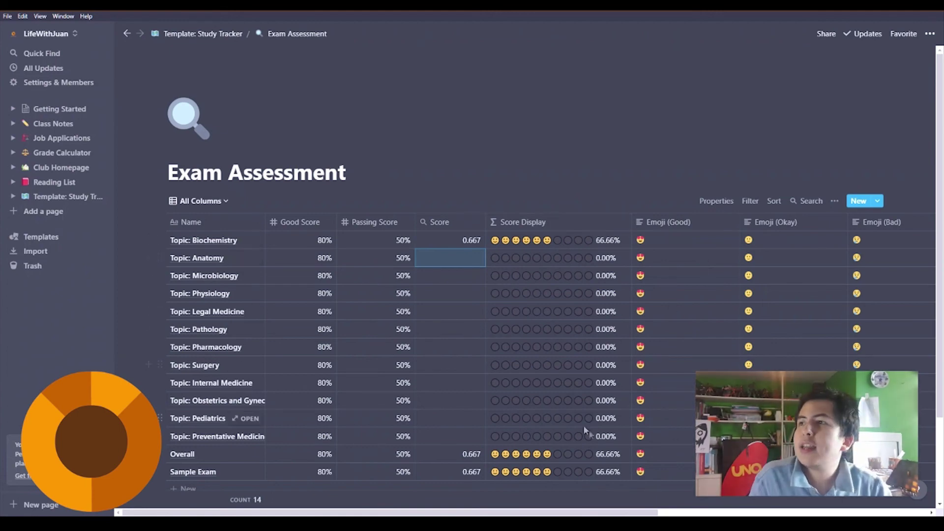
{"action": "scroll", "coordinate": [586, 423], "scroll_direction": "right", "scroll_amount": 3}
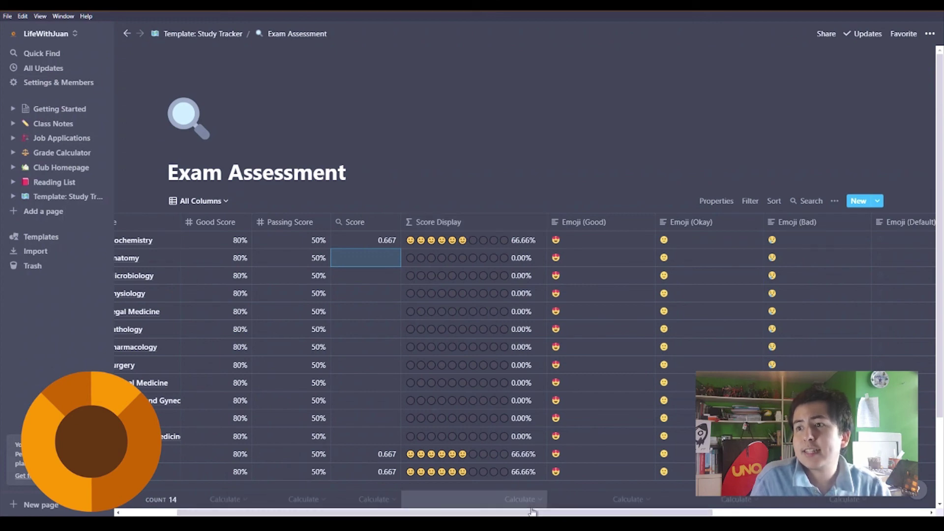
{"action": "left_click_drag", "start_coordinate": [538, 514], "coordinate": [643, 514]}
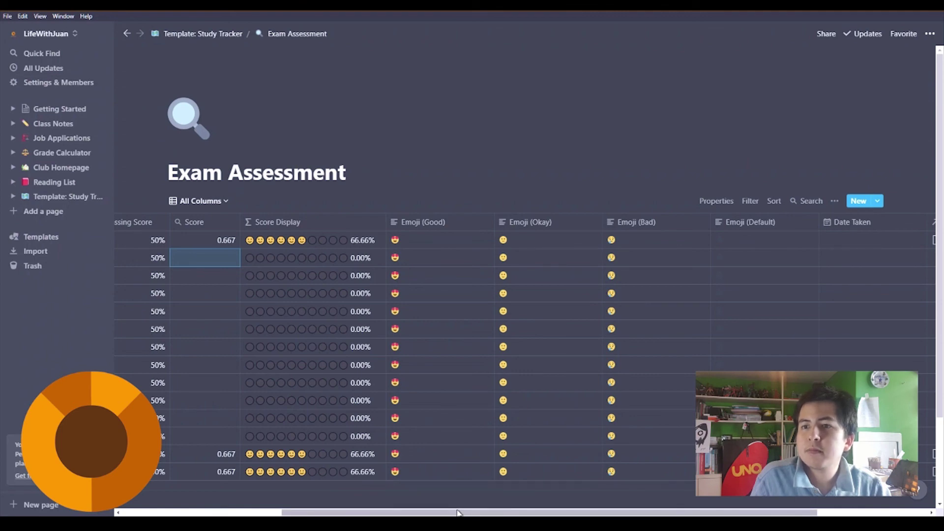
{"action": "left_click_drag", "start_coordinate": [457, 512], "coordinate": [356, 513]}
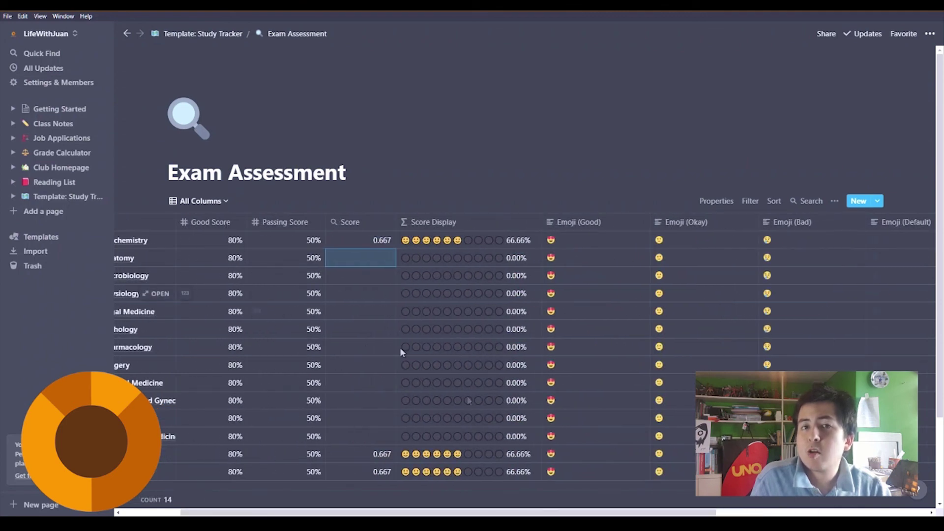
{"action": "left_click_drag", "start_coordinate": [541, 513], "coordinate": [579, 513]}
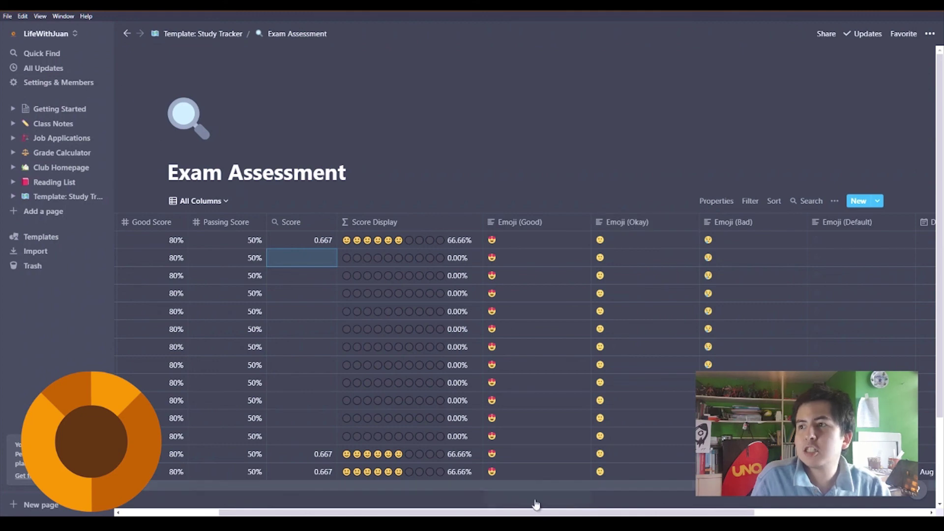
{"action": "left_click_drag", "start_coordinate": [661, 514], "coordinate": [834, 514]}
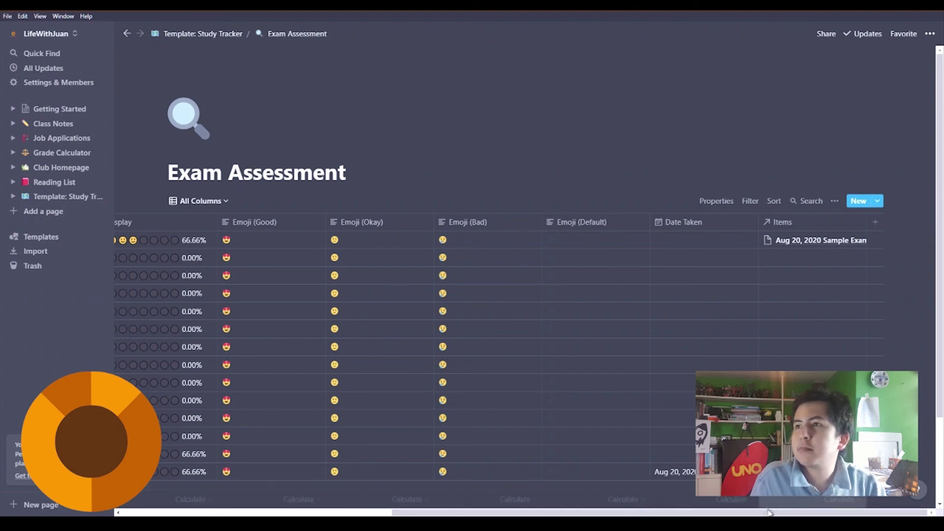
{"action": "left_click_drag", "start_coordinate": [590, 512], "coordinate": [322, 512]}
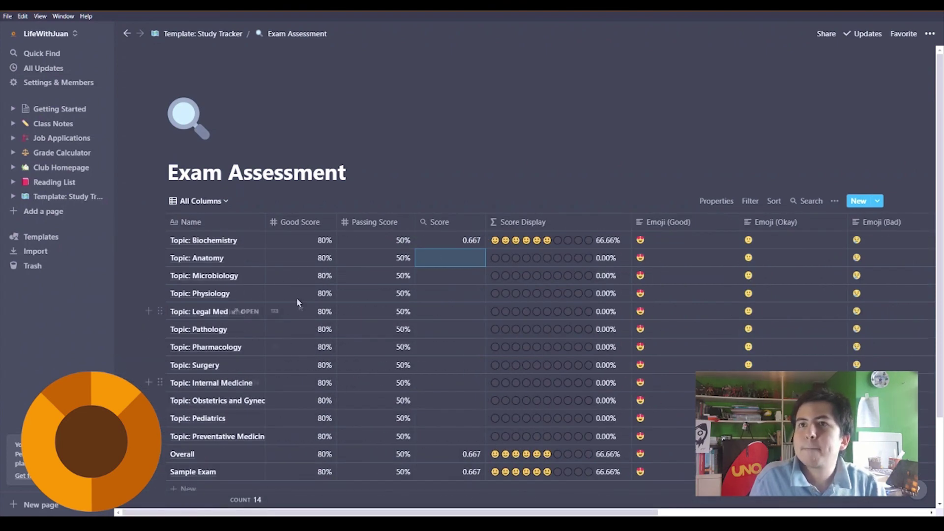
{"action": "left_click", "coordinate": [218, 203]}
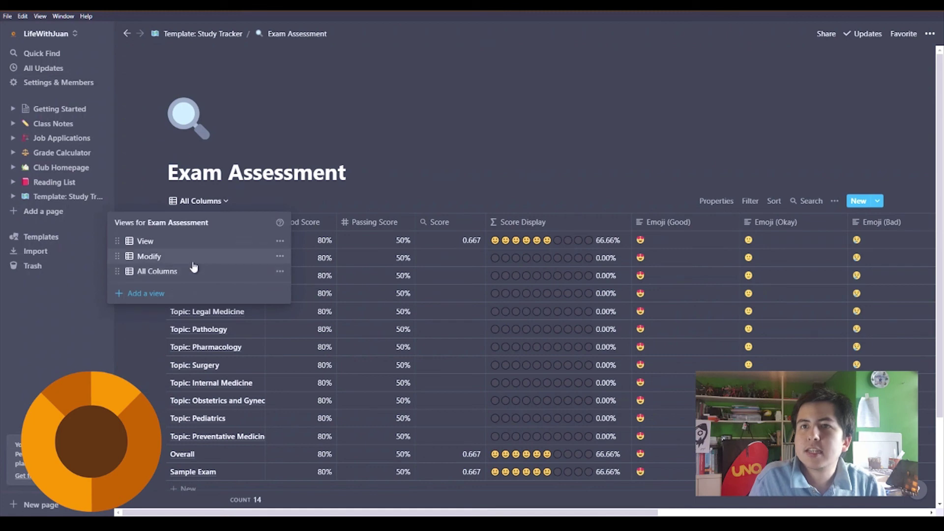
{"action": "left_click", "coordinate": [188, 239]}
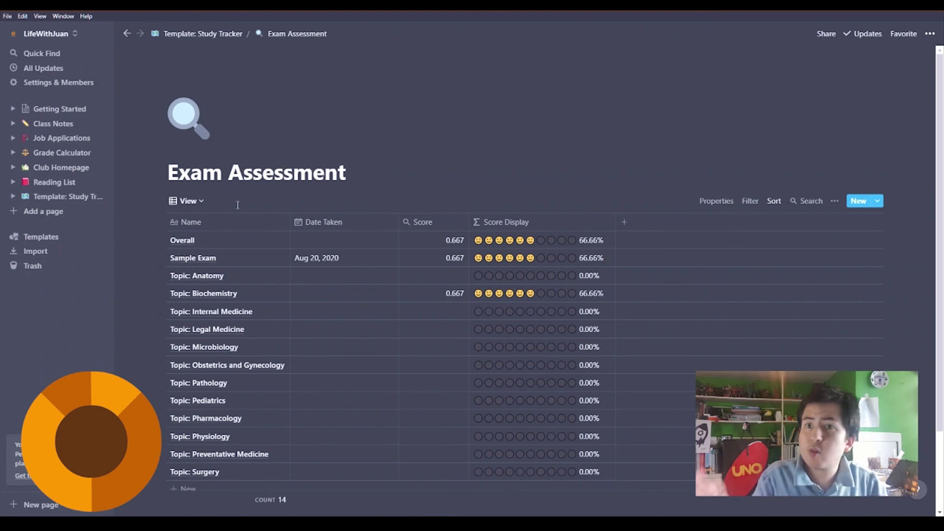
Switch Exam Assessment to the Modify view, place Emoji (Bad) before Emoji (Default), and return to the Study Tracker page
{"action": "left_click", "coordinate": [187, 201]}
{"action": "left_click", "coordinate": [203, 257]}
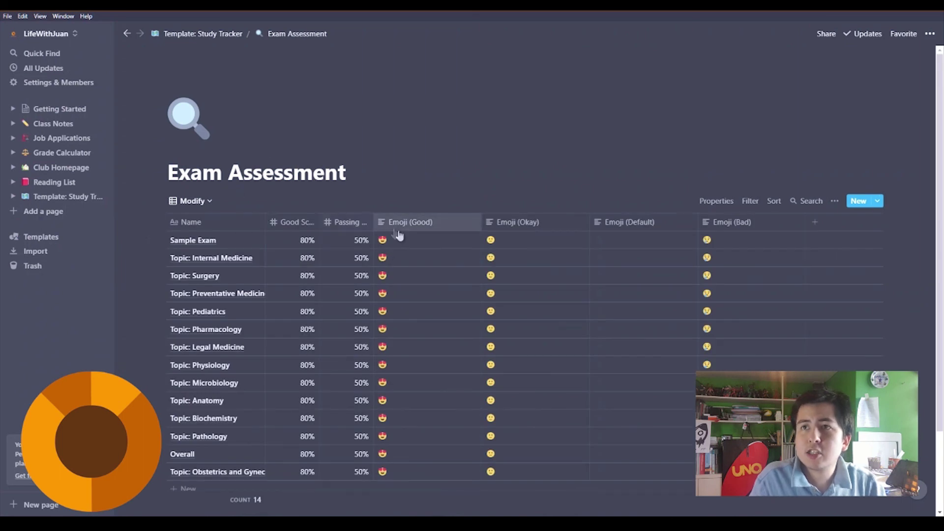
{"action": "left_click_drag", "start_coordinate": [733, 222], "coordinate": [645, 228]}
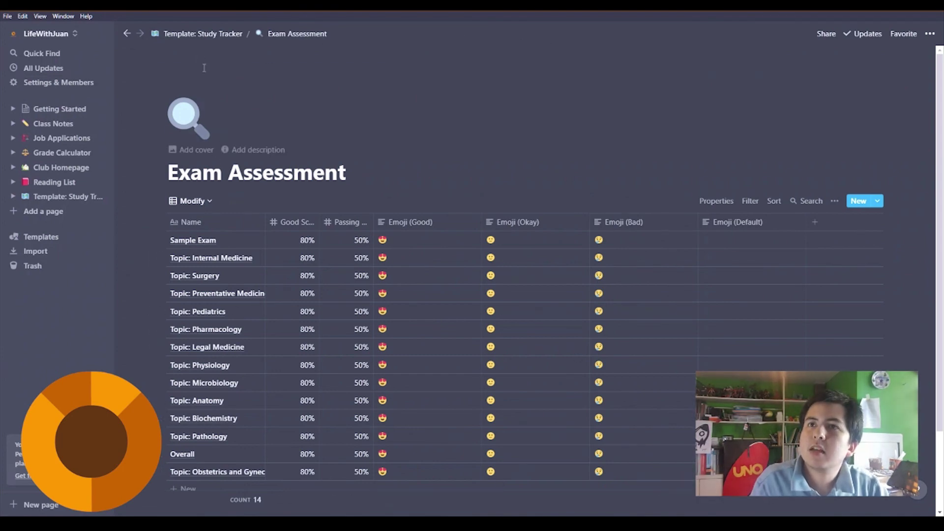
{"action": "left_click", "coordinate": [219, 34]}
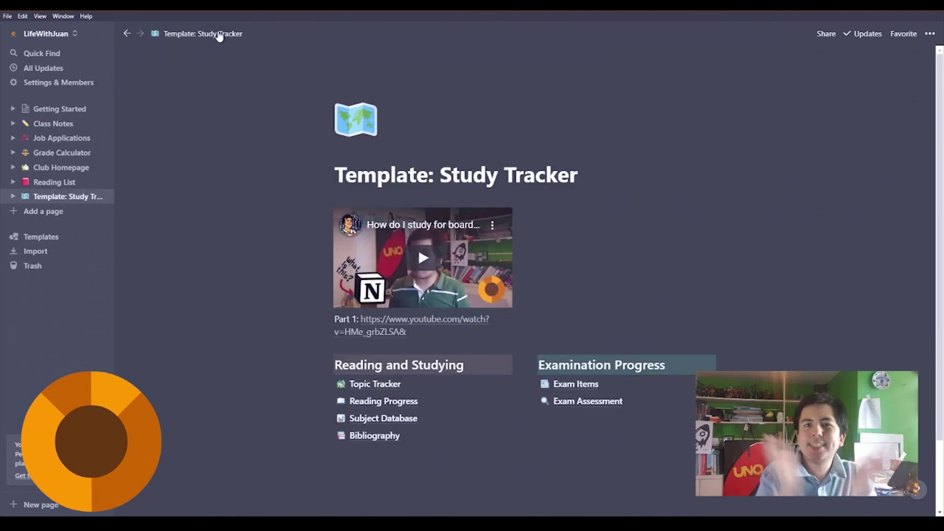